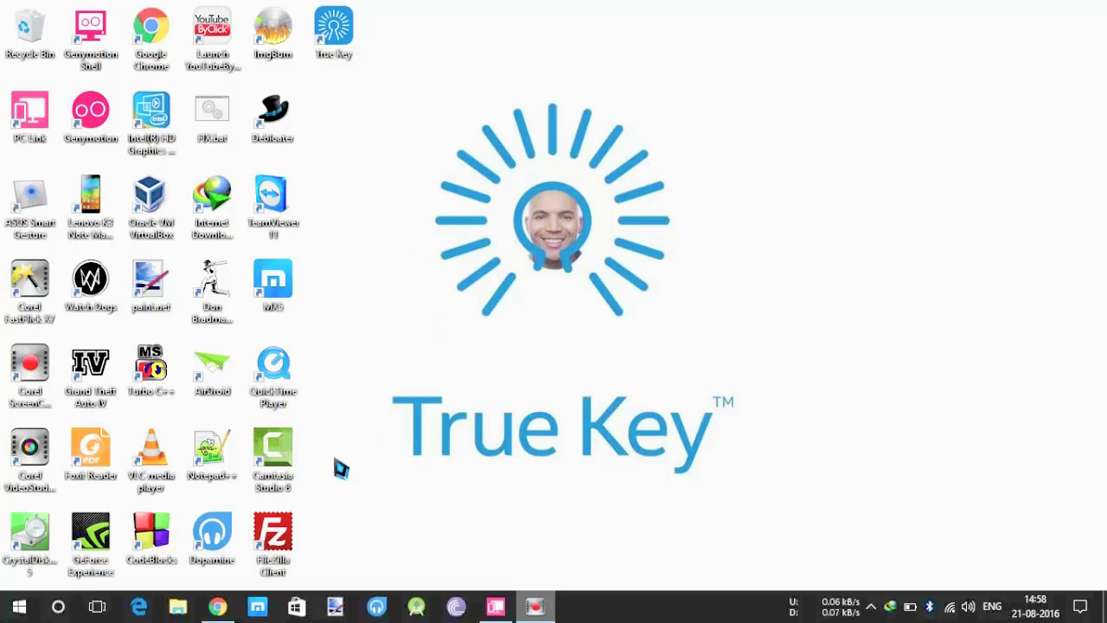
Restore Chrome, scroll through the truekey.com home page, then minimize the browser
{"action": "left_click", "coordinate": [215, 607]}
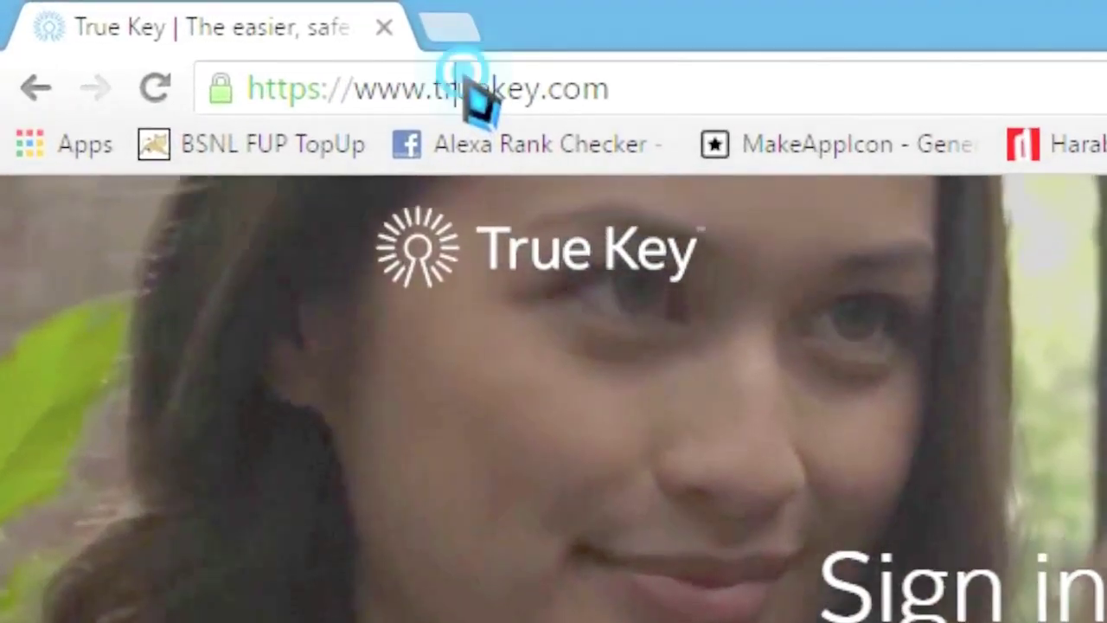
{"action": "double_click", "coordinate": [191, 36]}
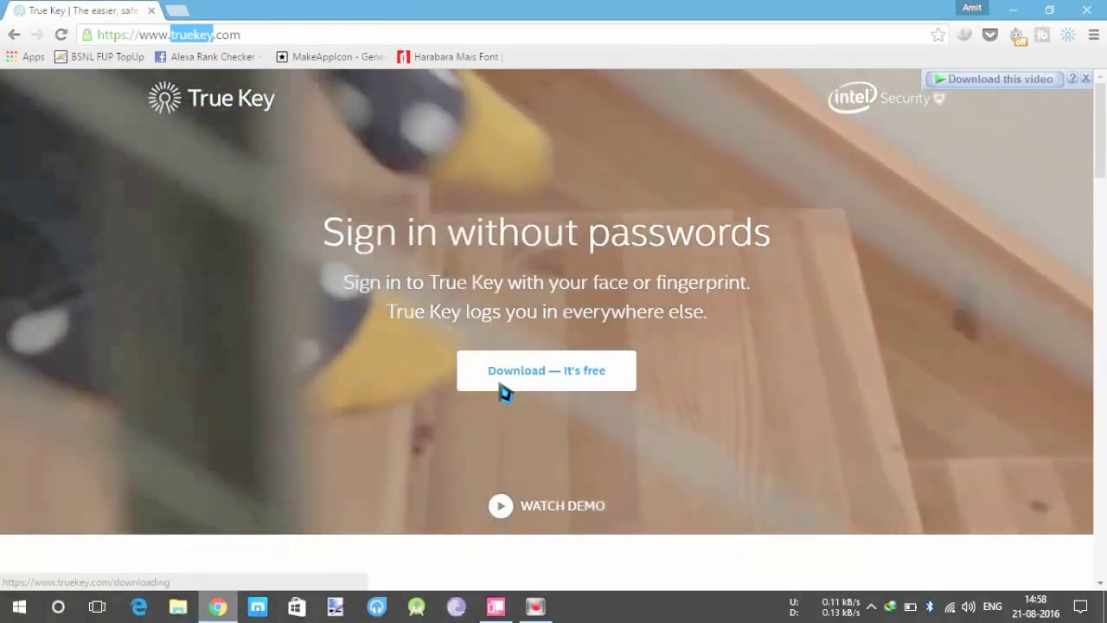
{"action": "scroll", "coordinate": [504, 393], "scroll_direction": "down", "scroll_amount": 3}
{"action": "scroll", "coordinate": [504, 394], "scroll_direction": "down", "scroll_amount": 3}
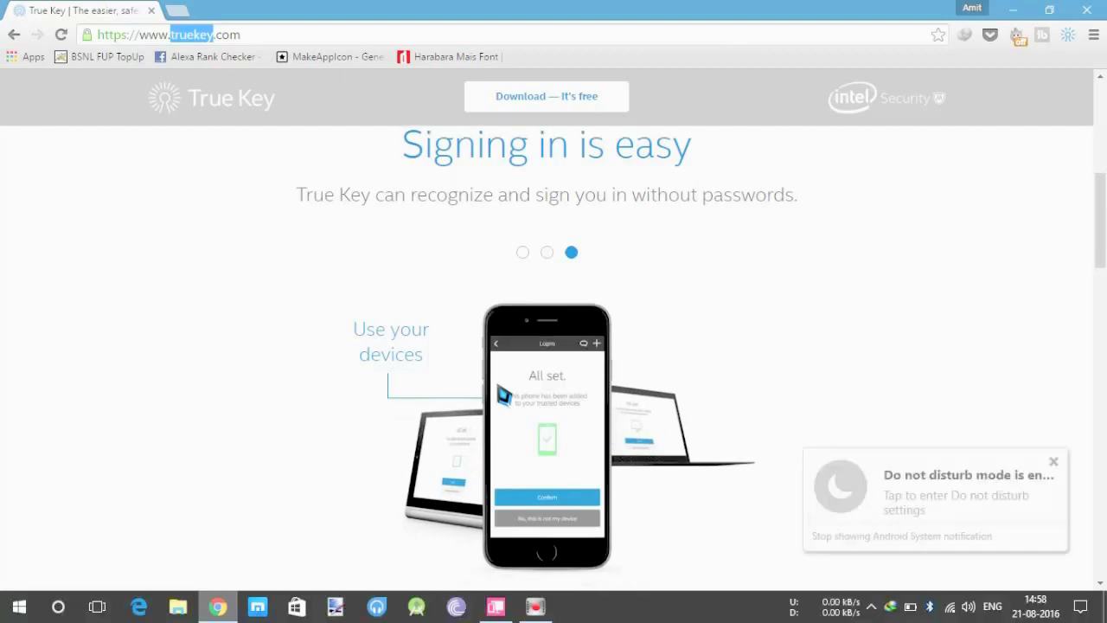
{"action": "scroll", "coordinate": [504, 394], "scroll_direction": "down", "scroll_amount": 3}
{"action": "left_click", "coordinate": [1012, 10]}
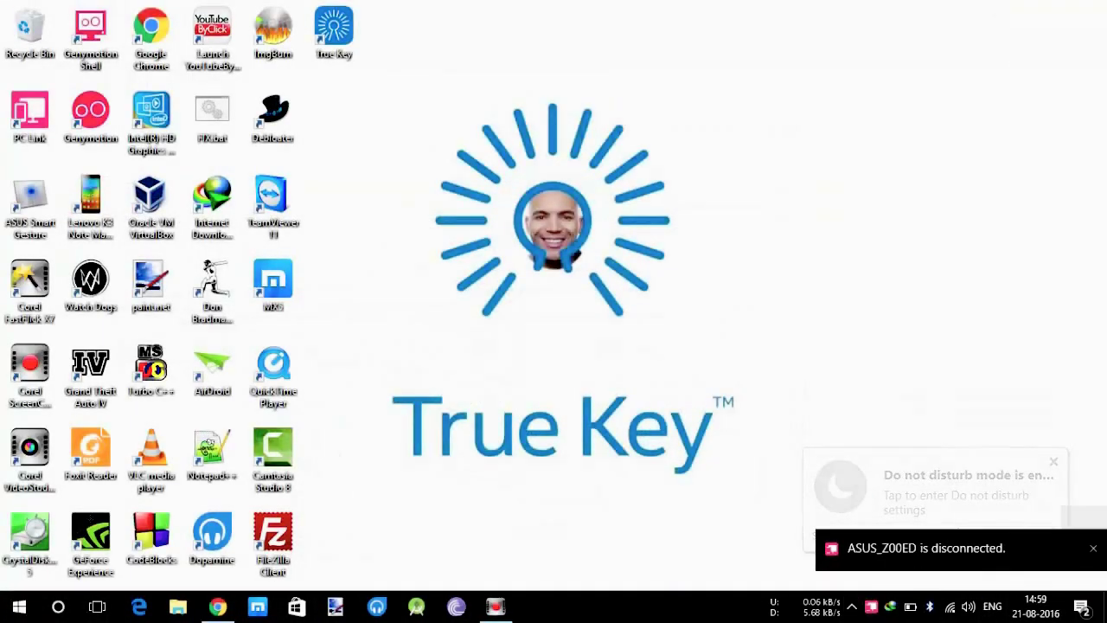
Dismiss the device-disconnected and Smart Gesture notifications and close the hidden-icons tray
{"action": "left_click", "coordinate": [1097, 553]}
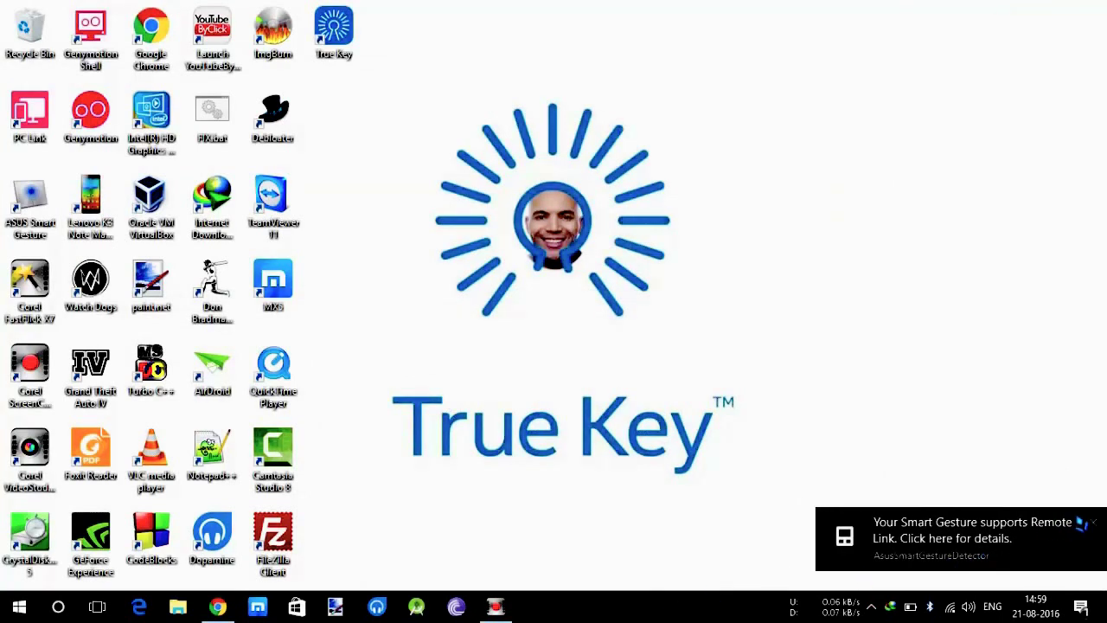
{"action": "left_click", "coordinate": [1091, 517]}
{"action": "left_click", "coordinate": [870, 606]}
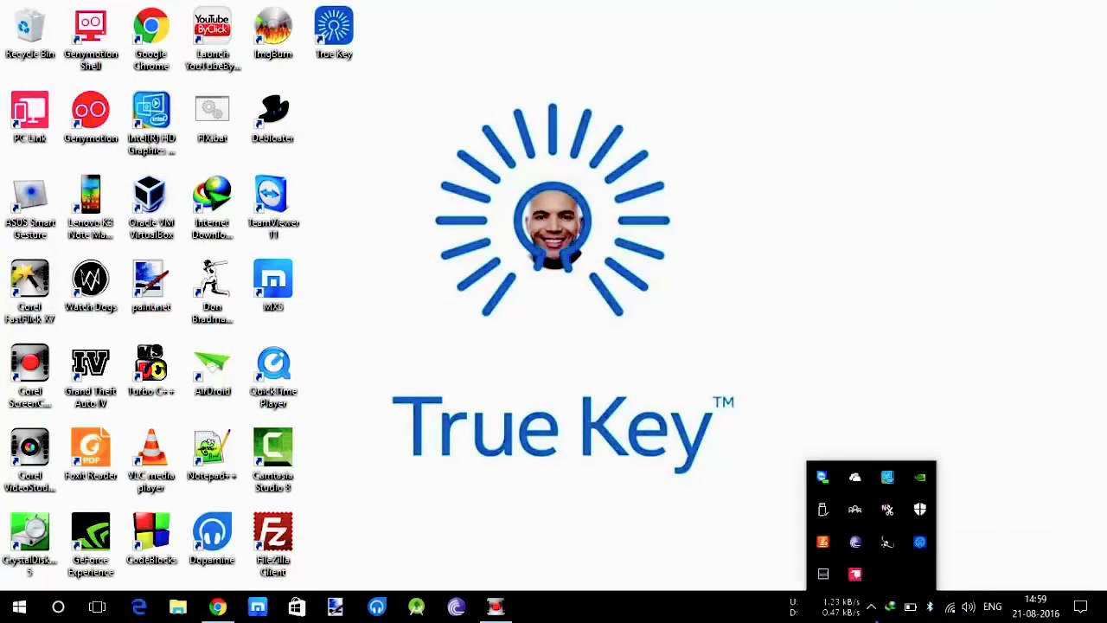
{"action": "left_click", "coordinate": [727, 533]}
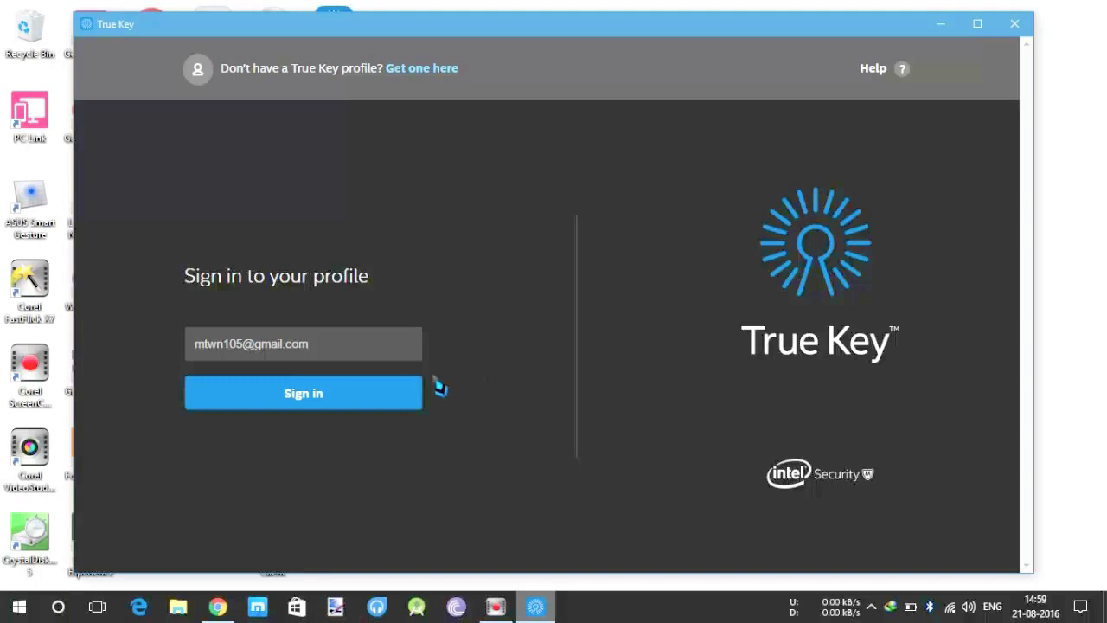
Sign in to the True Key profile with the master password using Standard Login
{"action": "left_click", "coordinate": [376, 403]}
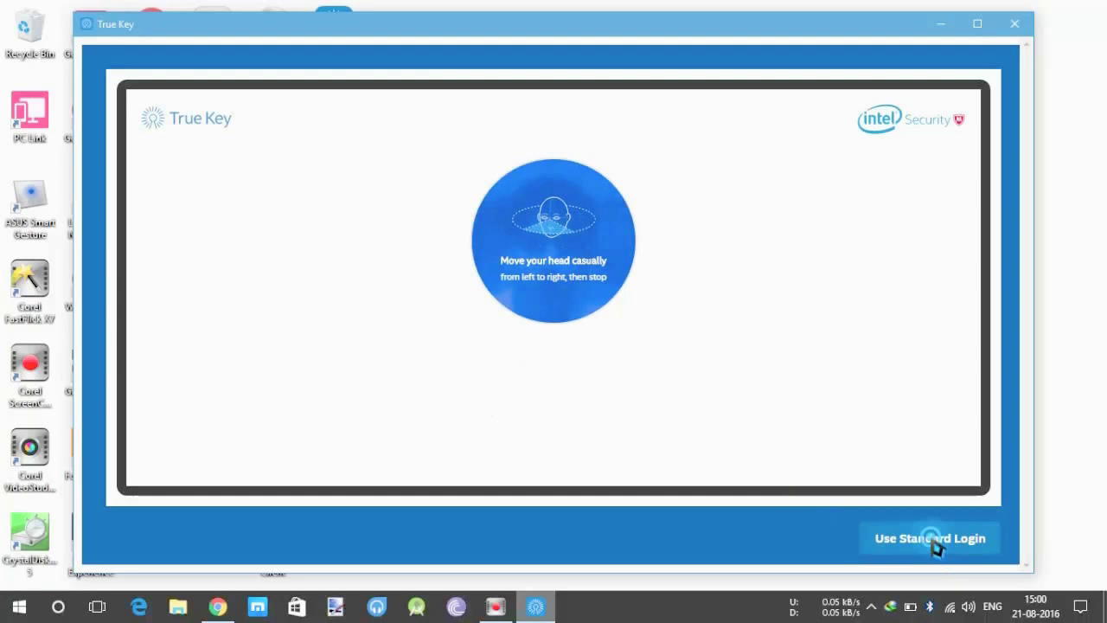
{"action": "left_click", "coordinate": [936, 544]}
{"action": "type", "text": "••••••"}
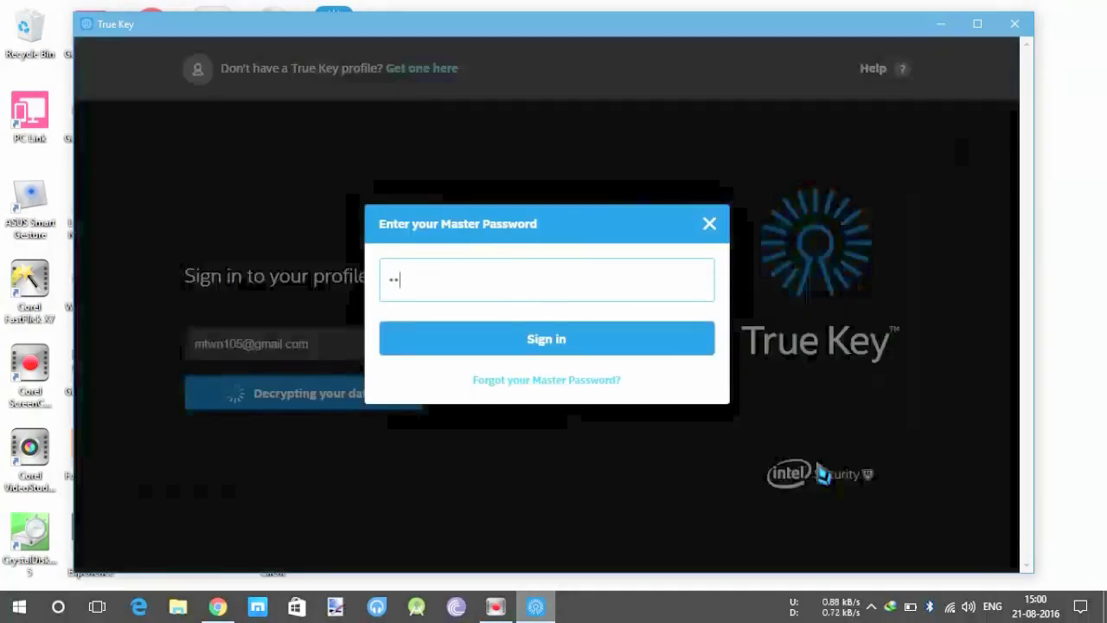
{"action": "type", "text": "•"}
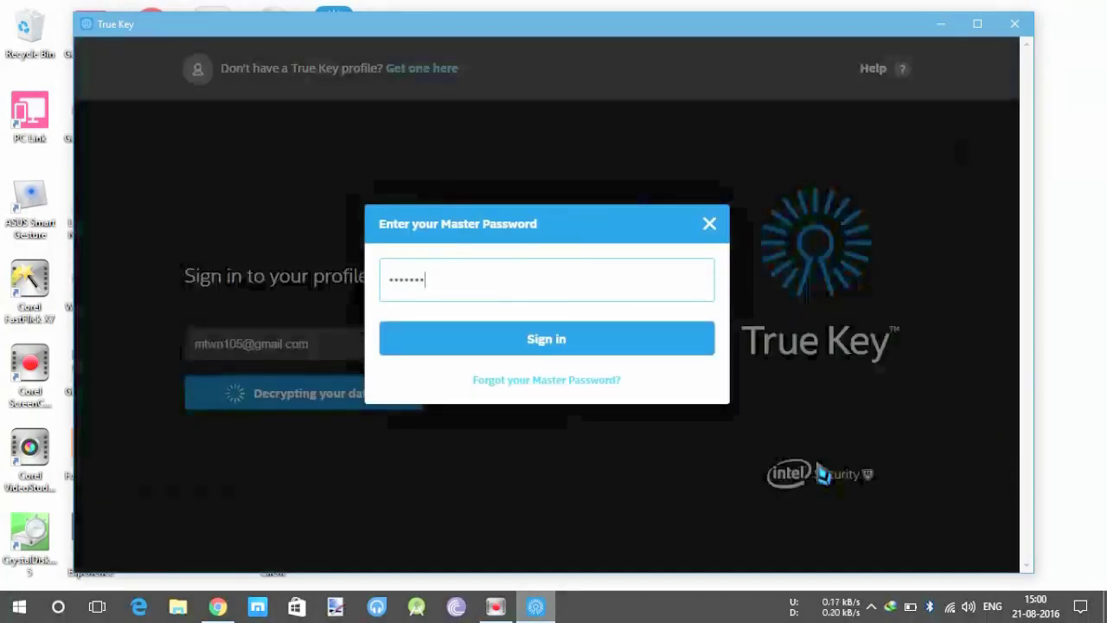
{"action": "type", "text": "••••••"}
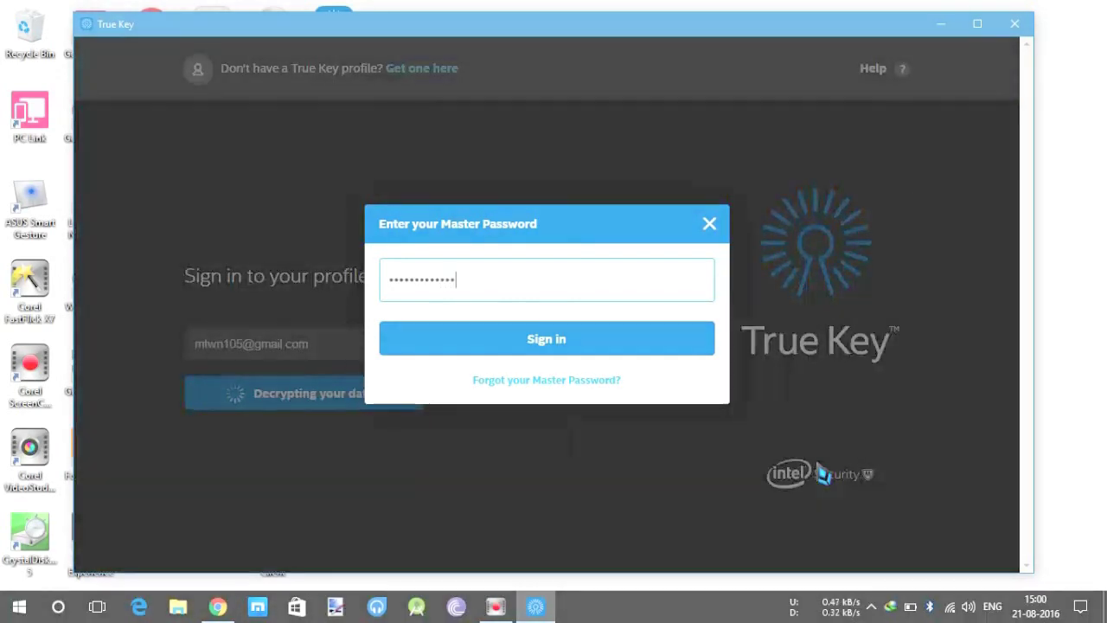
{"action": "key", "text": "Return"}
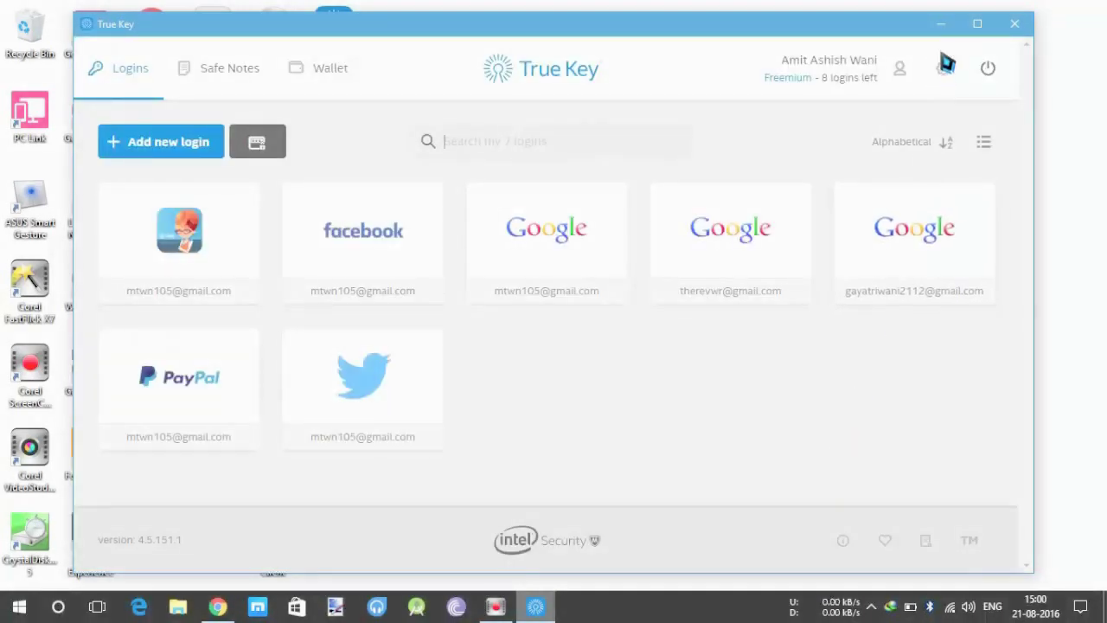
Maximize the True Key window and bring up the Add new login options
{"action": "left_click", "coordinate": [978, 22]}
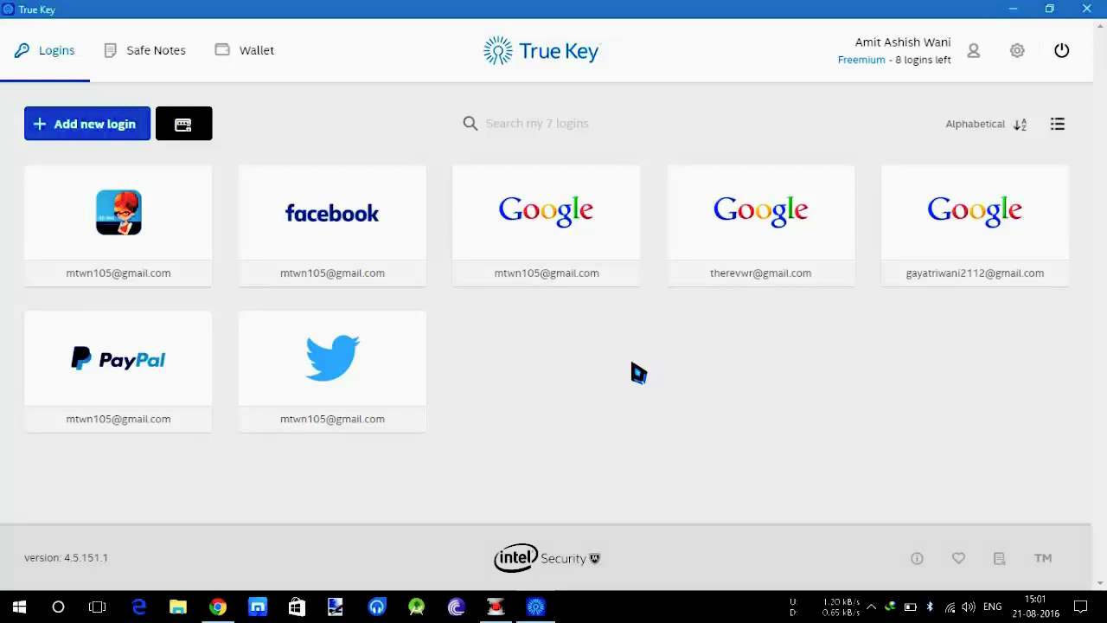
{"action": "left_click", "coordinate": [92, 126]}
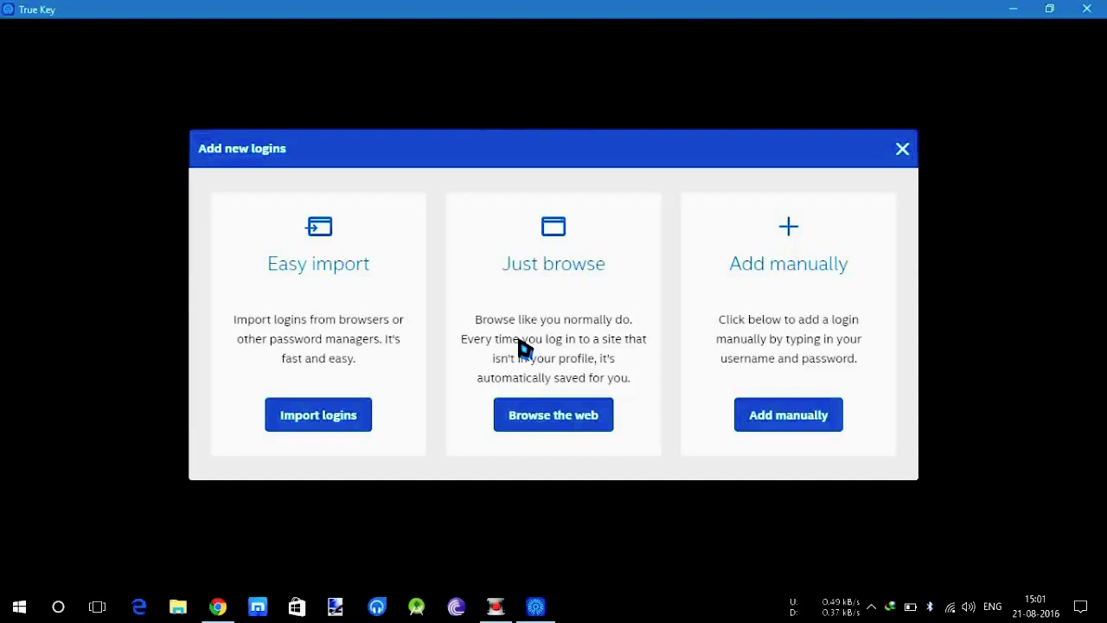
Fill a manual login titled 'Test', move through its fields, then cancel without saving
{"action": "left_click", "coordinate": [774, 423]}
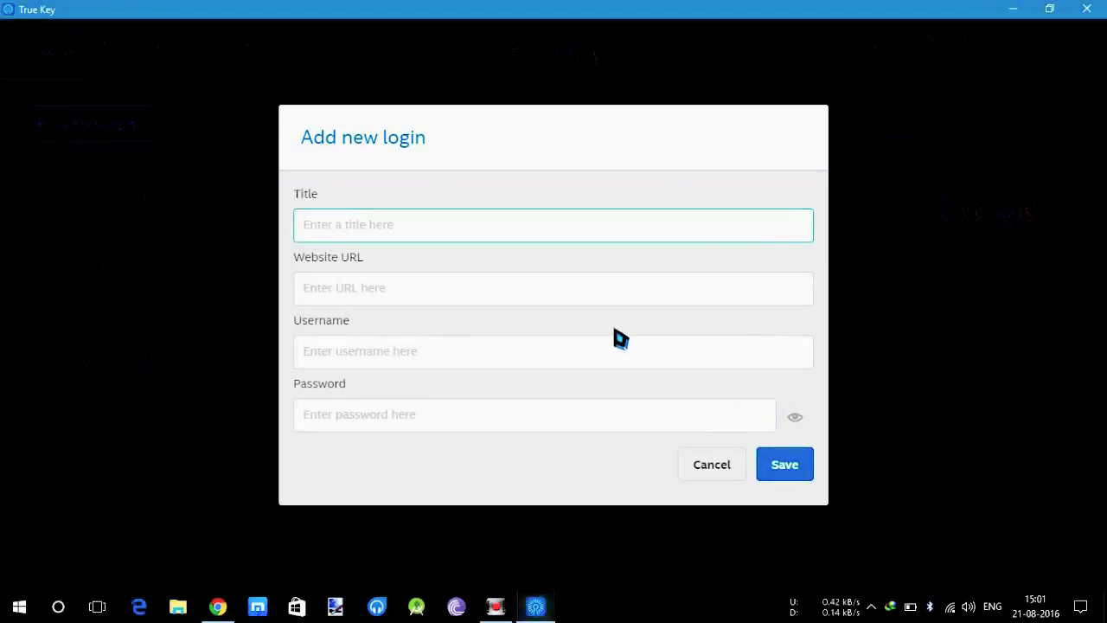
{"action": "type", "text": "Test"}
{"action": "key", "text": "Tab"}
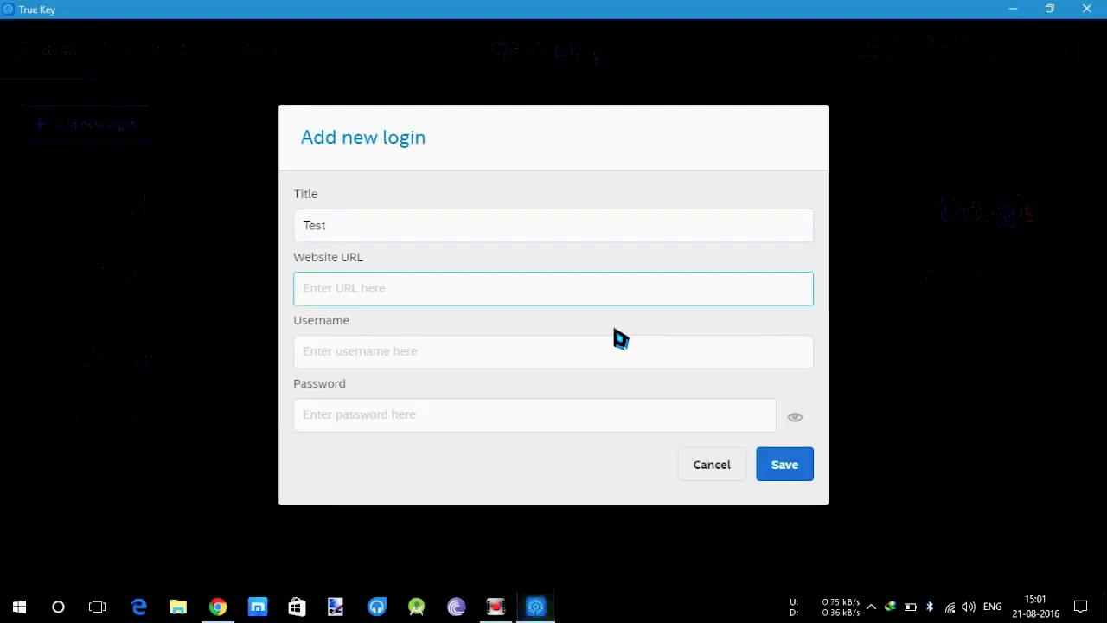
{"action": "key", "text": "Tab"}
{"action": "key", "text": "Tab"}
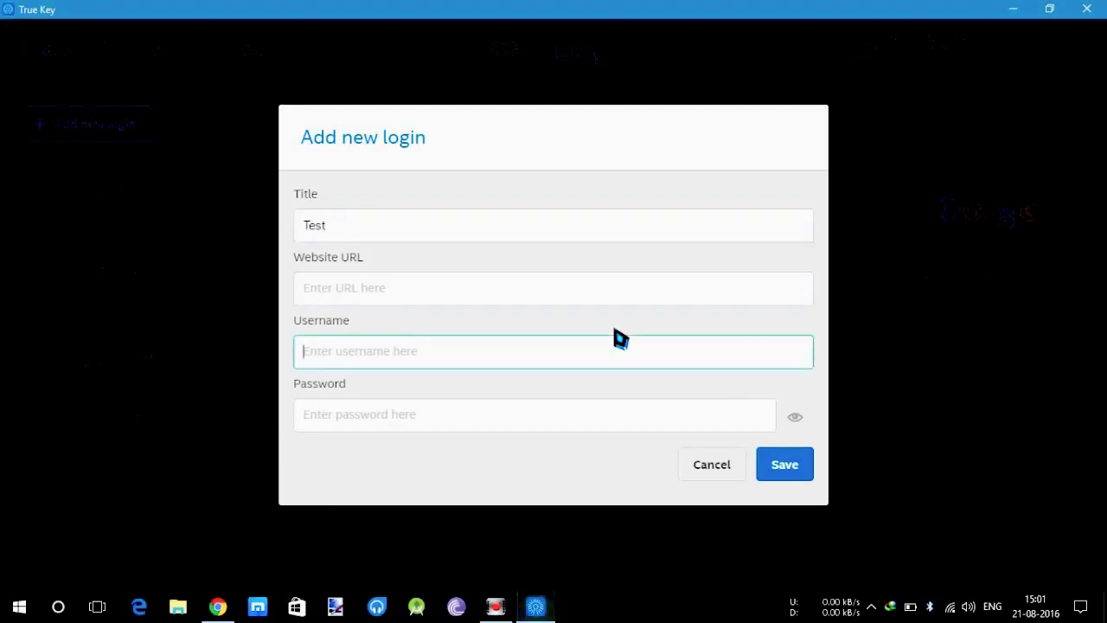
{"action": "left_click", "coordinate": [739, 460]}
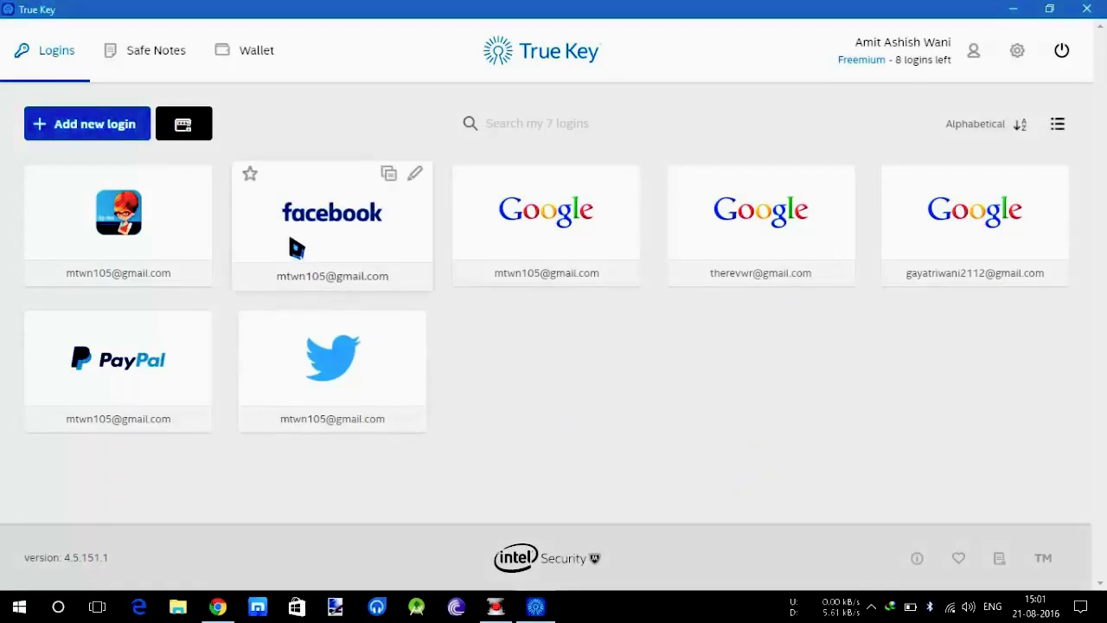
View the empty Safe Notes page, then switch to the Wallet categories
{"action": "left_click", "coordinate": [138, 64]}
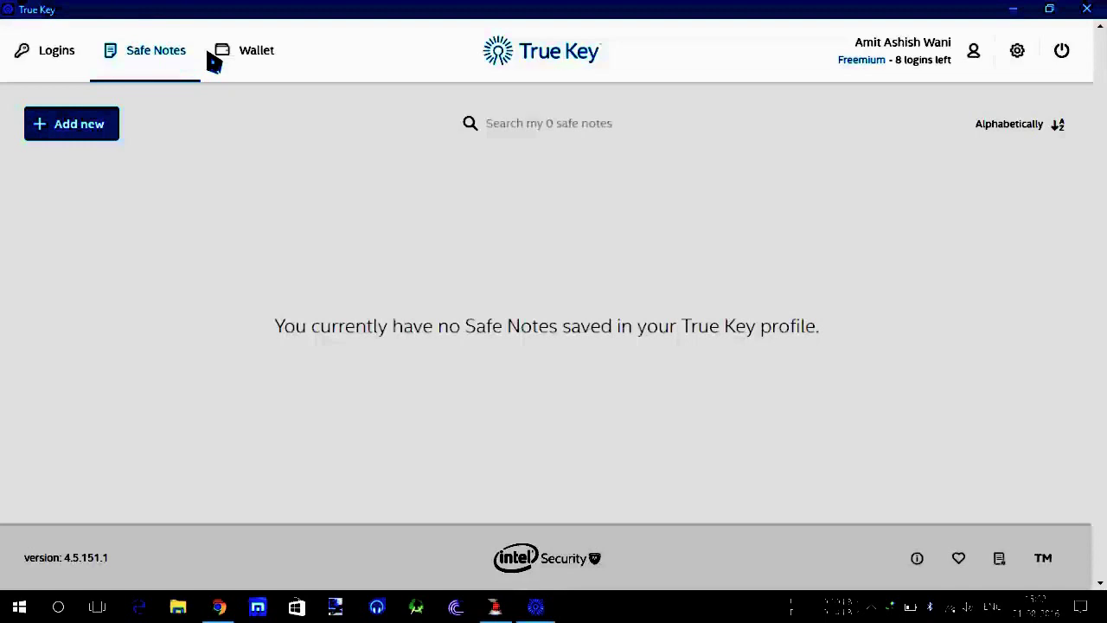
{"action": "left_click", "coordinate": [236, 57]}
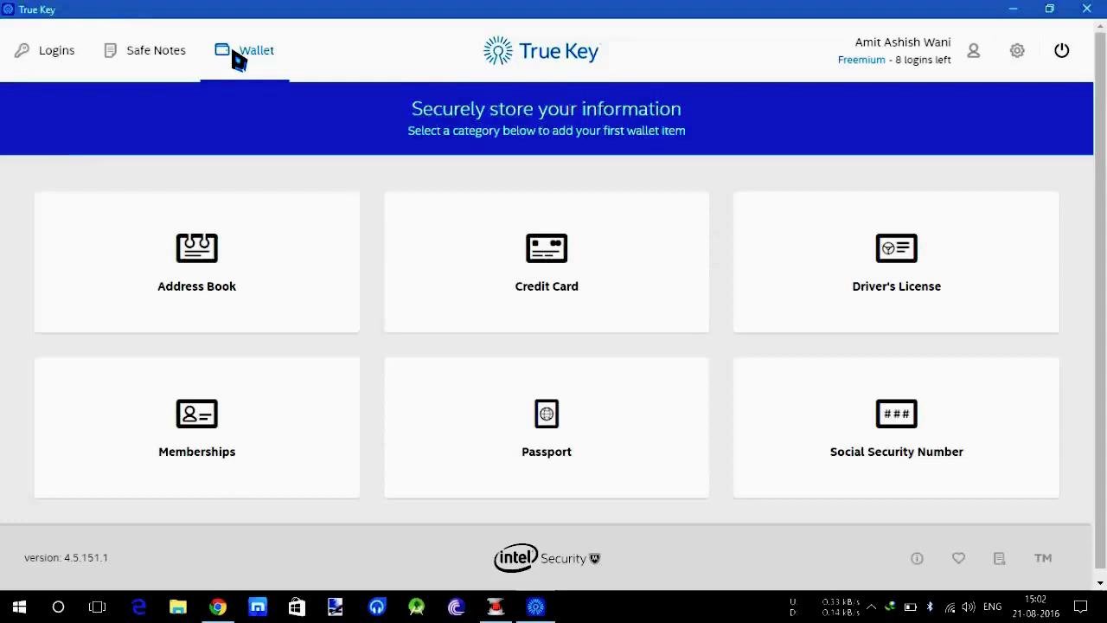
Turn Enhanced Face off on the My Factors page and close the Face panel
{"action": "left_click", "coordinate": [974, 53]}
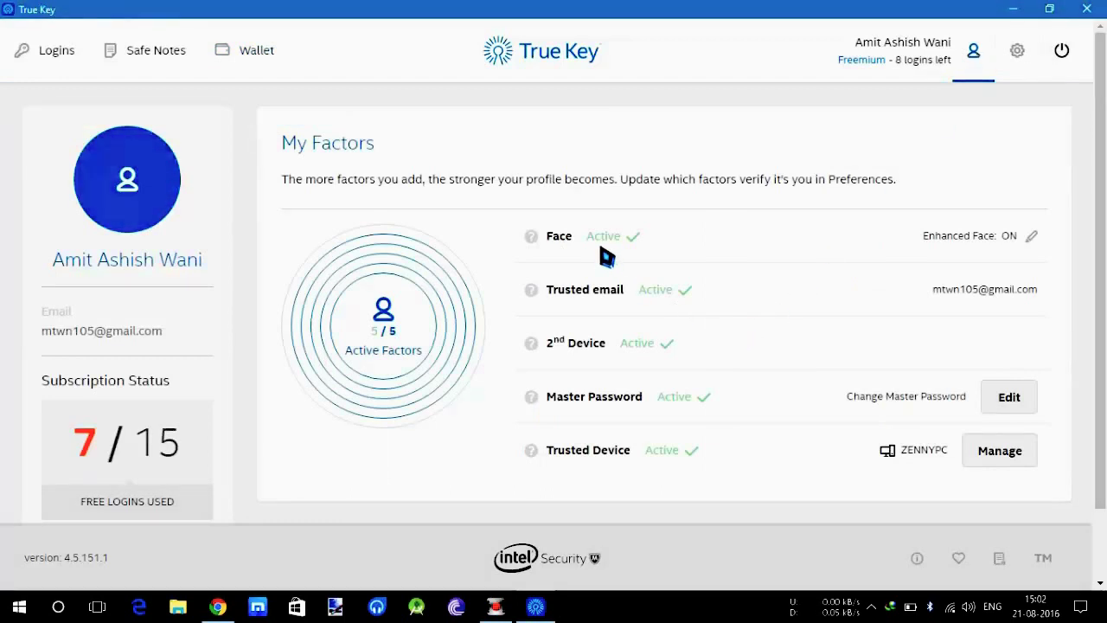
{"action": "left_click", "coordinate": [1026, 237]}
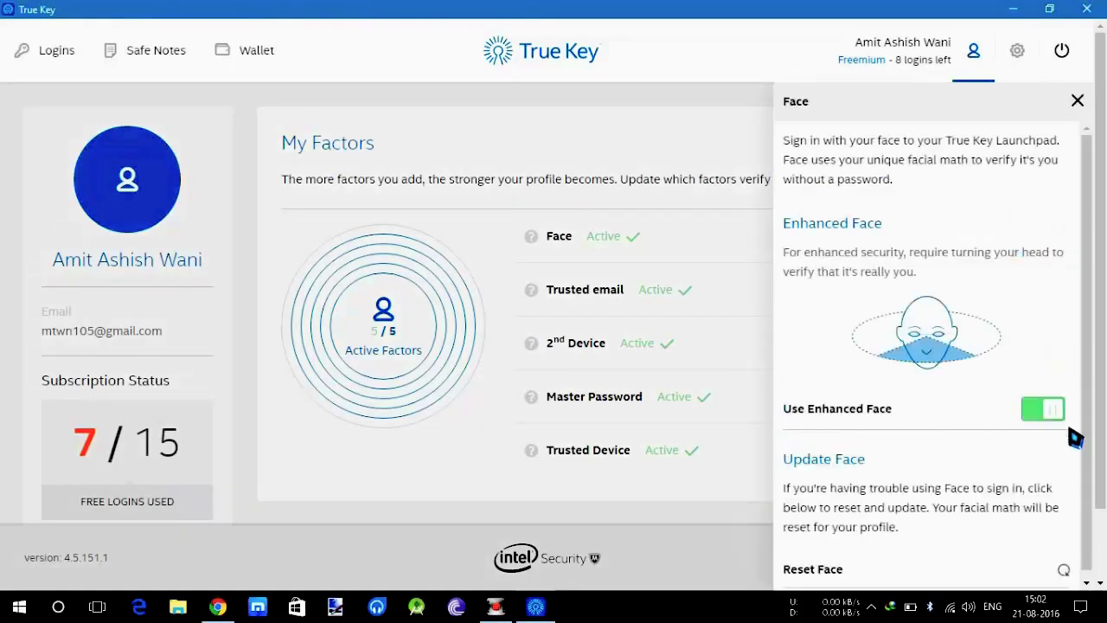
{"action": "left_click", "coordinate": [1050, 411]}
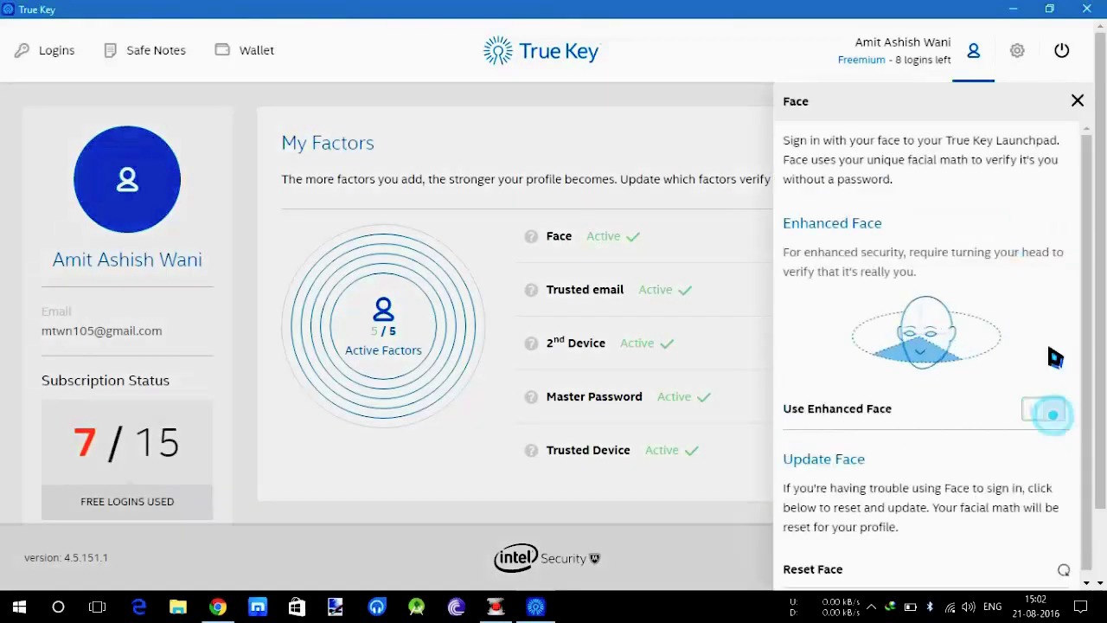
{"action": "left_click", "coordinate": [1079, 102]}
{"action": "scroll", "coordinate": [651, 411], "scroll_direction": "down", "scroll_amount": 1}
{"action": "scroll", "coordinate": [651, 411], "scroll_direction": "up", "scroll_amount": 1}
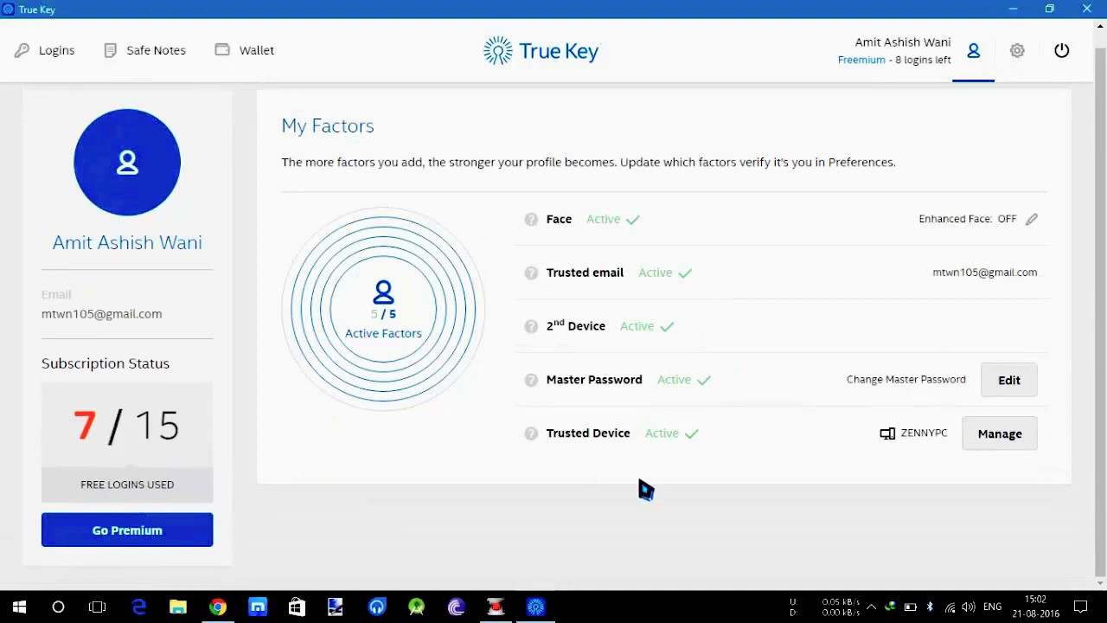
{"action": "scroll", "coordinate": [640, 487], "scroll_direction": "up", "scroll_amount": 1}
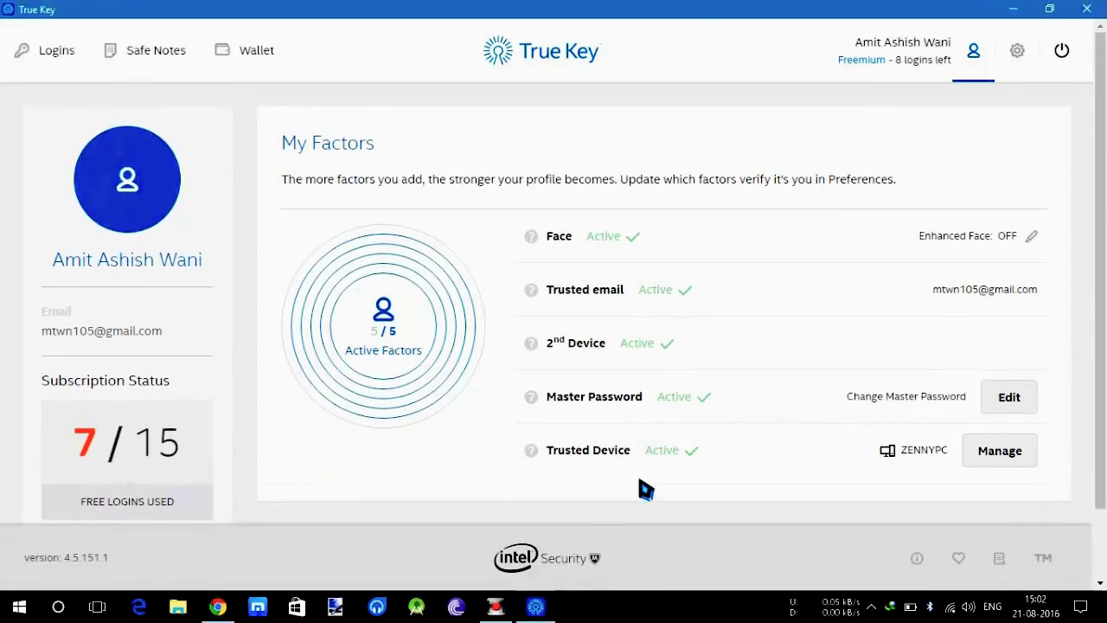
Open Profile Preferences and scroll down to the security level and verification factors
{"action": "left_click", "coordinate": [1018, 52]}
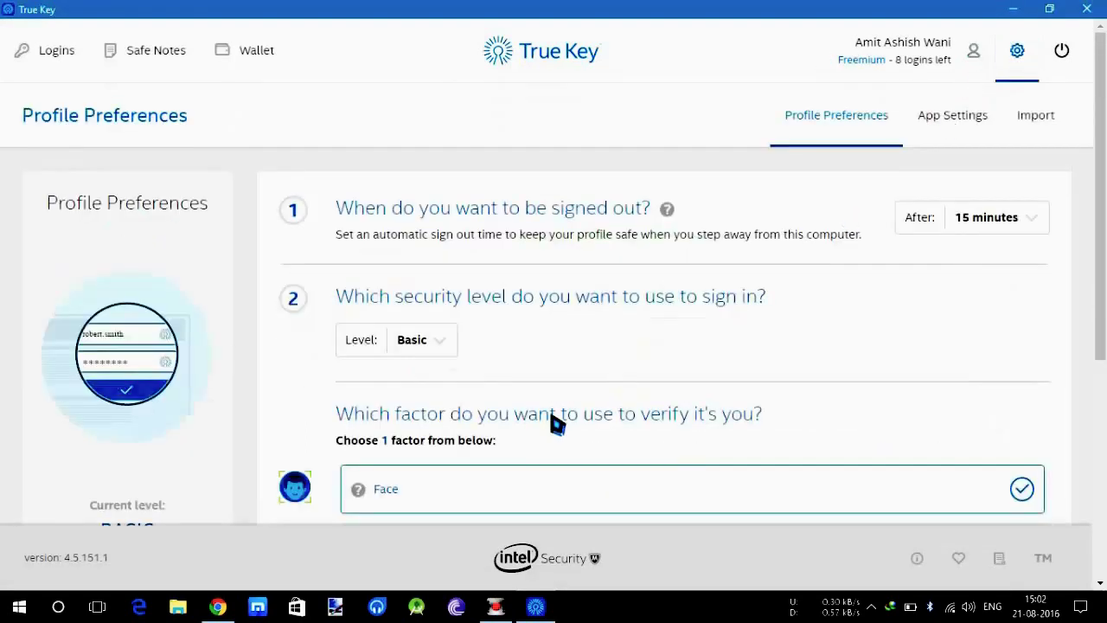
{"action": "scroll", "coordinate": [507, 421], "scroll_direction": "down", "scroll_amount": 1}
{"action": "scroll", "coordinate": [508, 421], "scroll_direction": "up", "scroll_amount": 1}
{"action": "scroll", "coordinate": [657, 320], "scroll_direction": "down", "scroll_amount": 3}
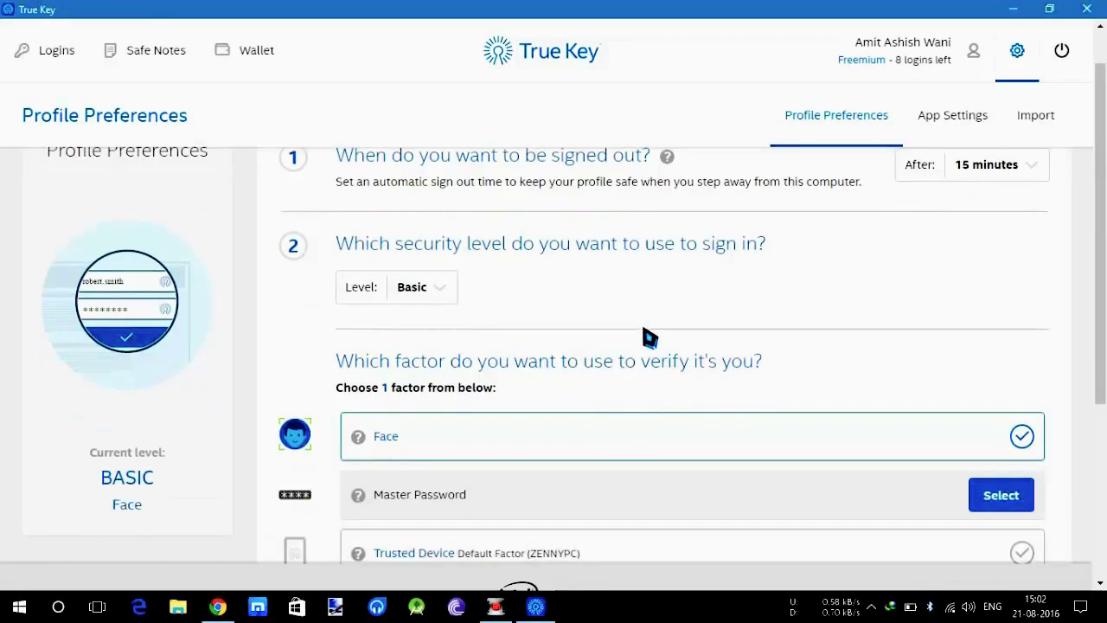
{"action": "scroll", "coordinate": [649, 337], "scroll_direction": "down", "scroll_amount": 1}
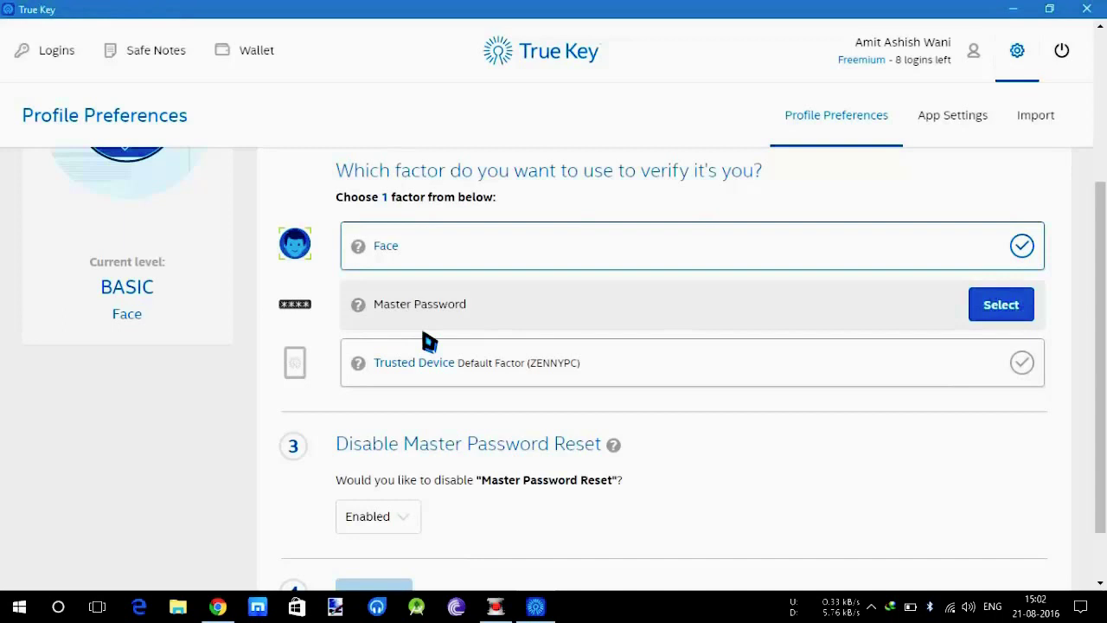
{"action": "scroll", "coordinate": [425, 341], "scroll_direction": "down", "scroll_amount": 1}
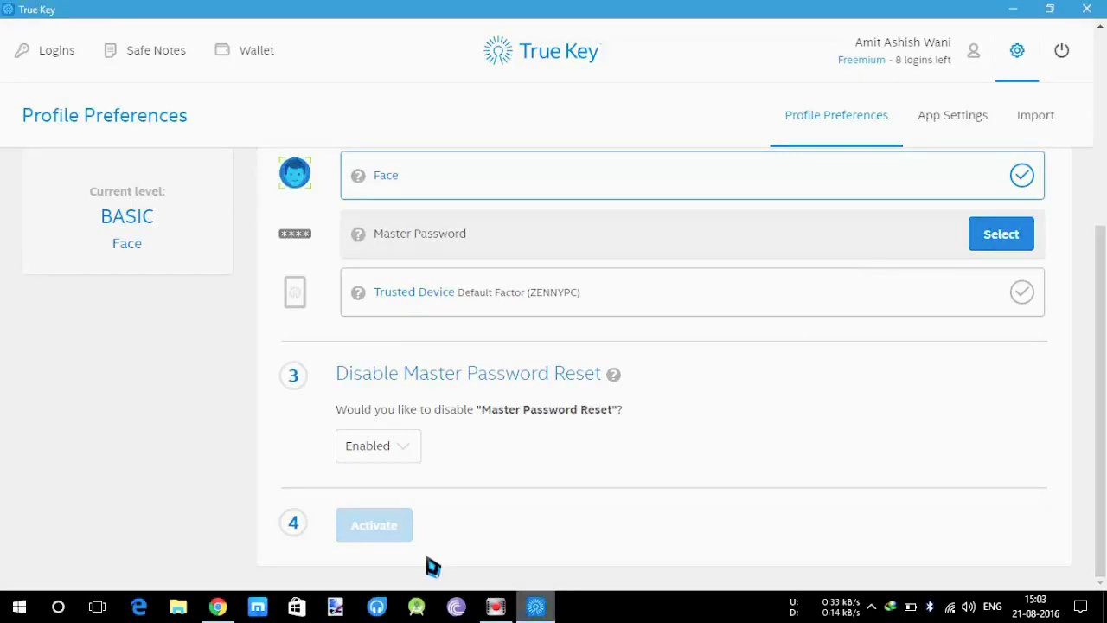
In Chrome, sign in to Google with the first saved account and dismiss the Cricbuzz notification
{"action": "left_click", "coordinate": [220, 532]}
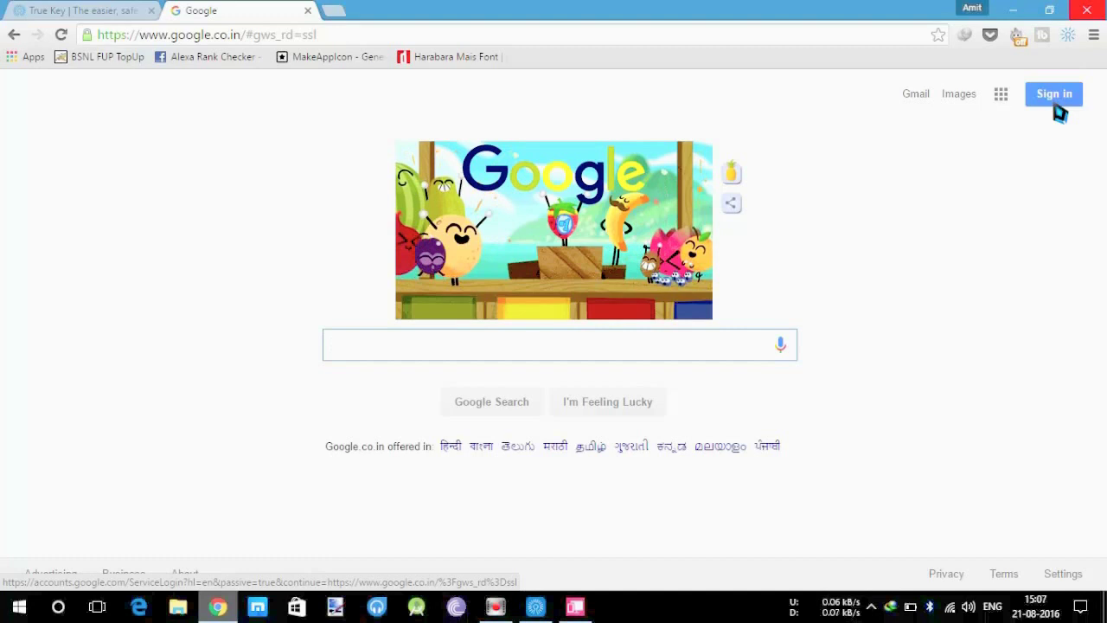
{"action": "left_click", "coordinate": [1055, 106]}
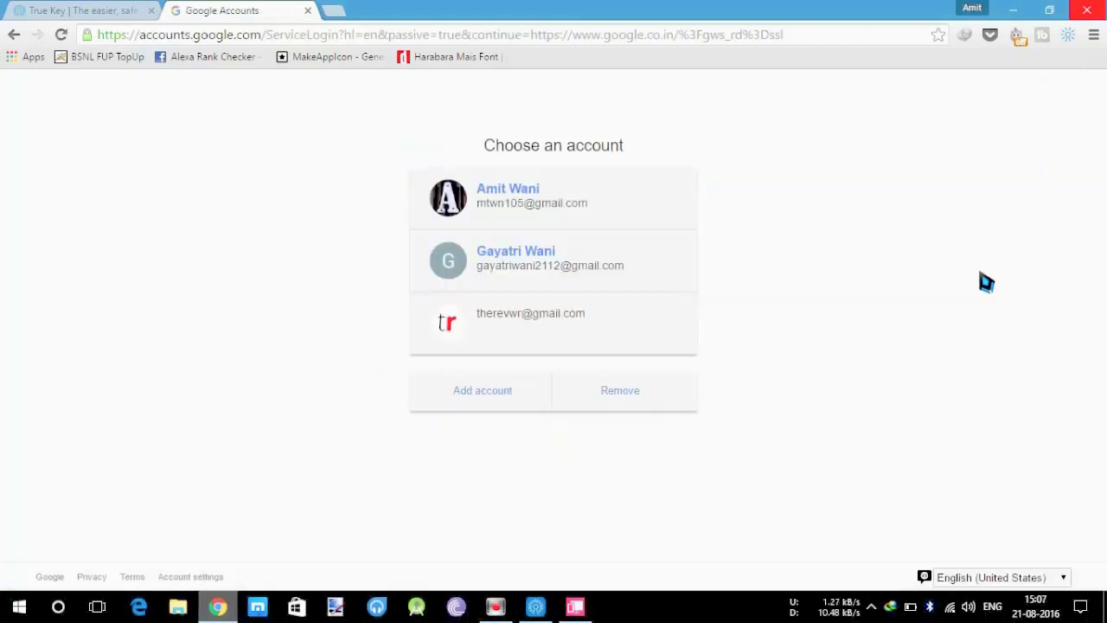
{"action": "left_click", "coordinate": [584, 202]}
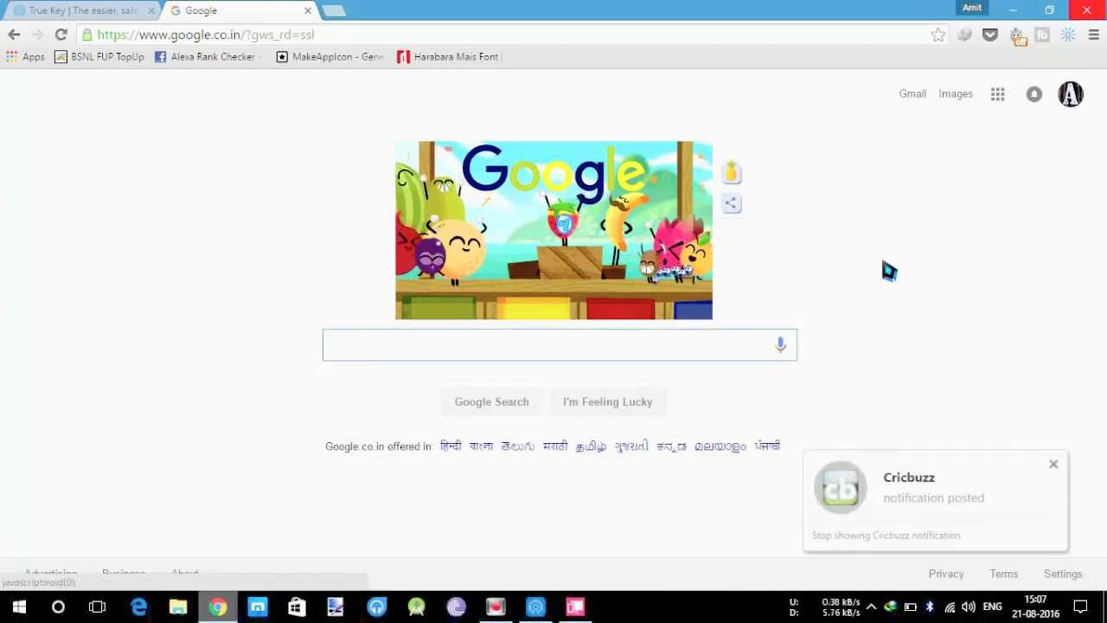
{"action": "left_click", "coordinate": [1052, 463]}
Open thetechstellar.com/wp-admin in a new browser tab
{"action": "left_click", "coordinate": [337, 12]}
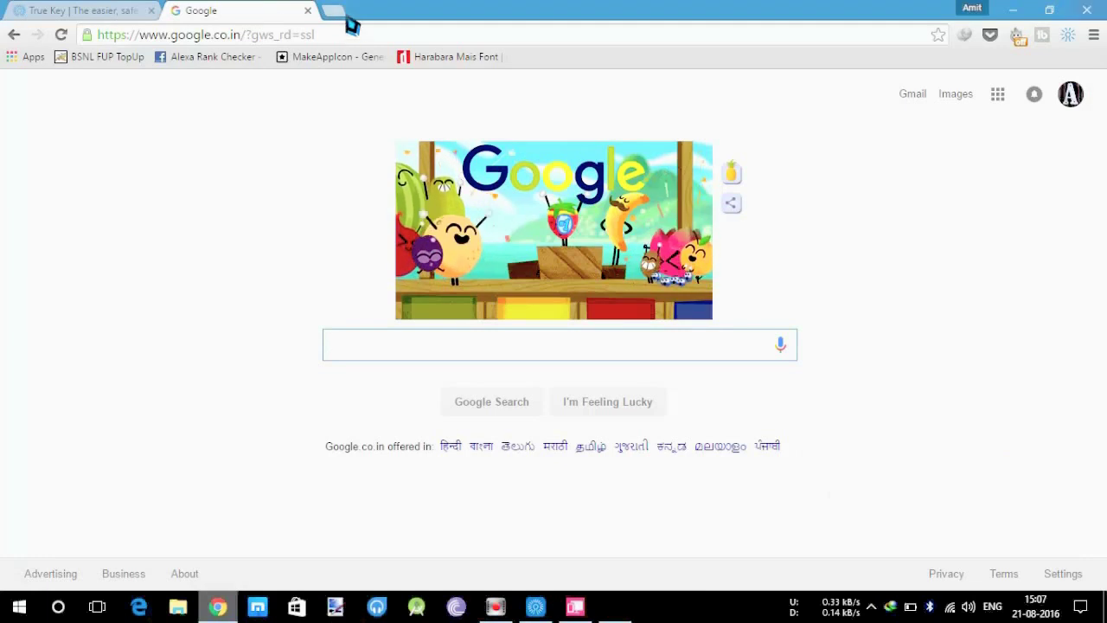
{"action": "type", "text": "thetechstellar.com/wp-admin"}
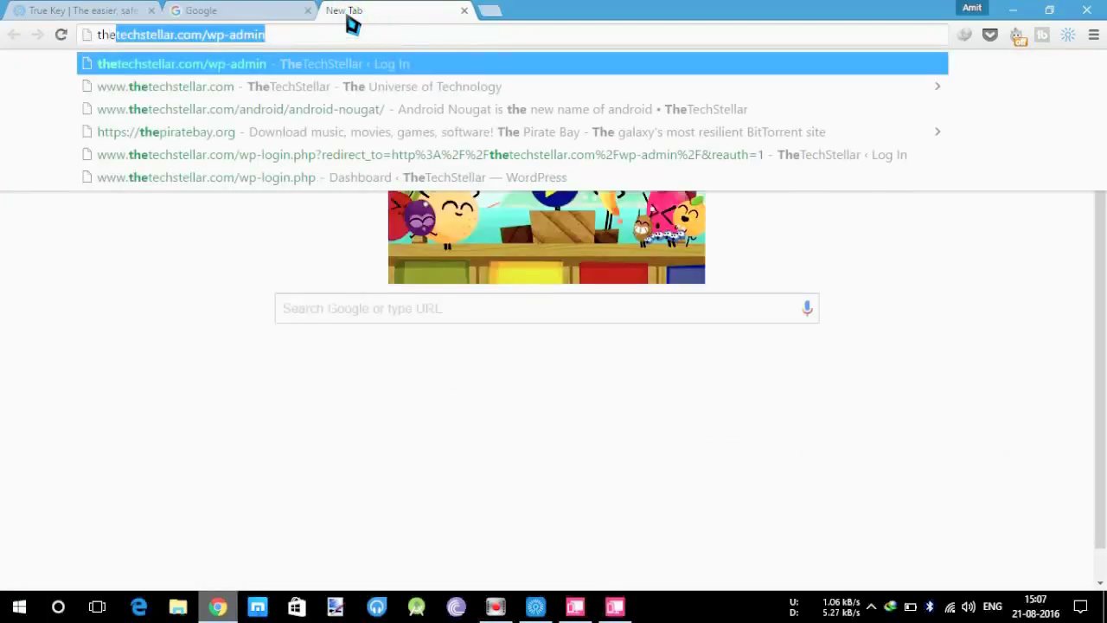
{"action": "key", "text": "Return"}
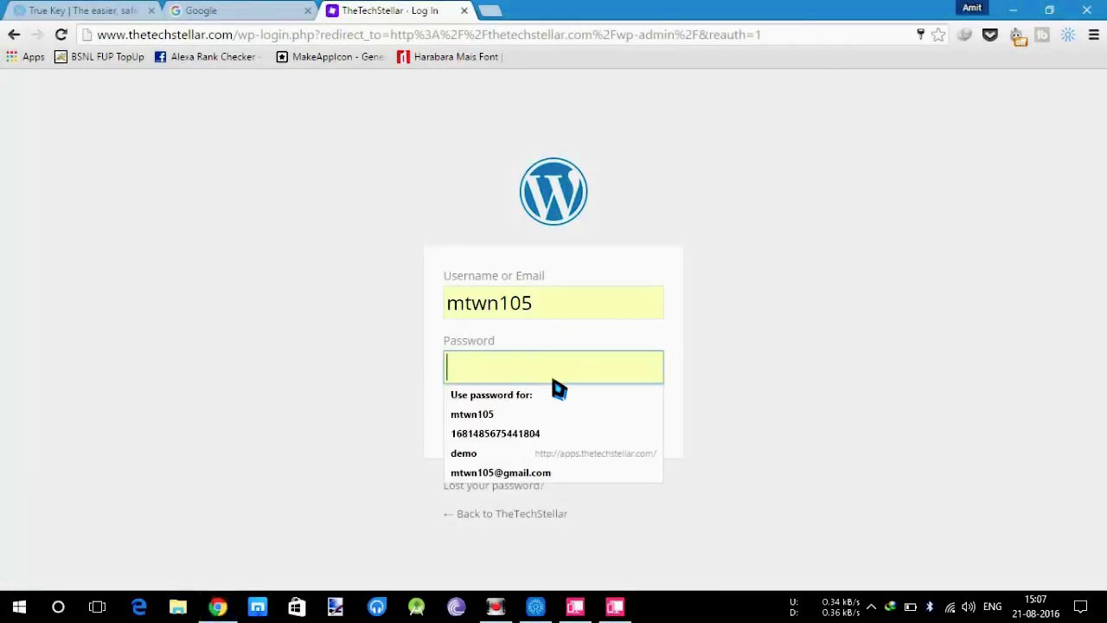
Enter the WordPress password and log in to the dashboard
{"action": "type", "text": "****"}
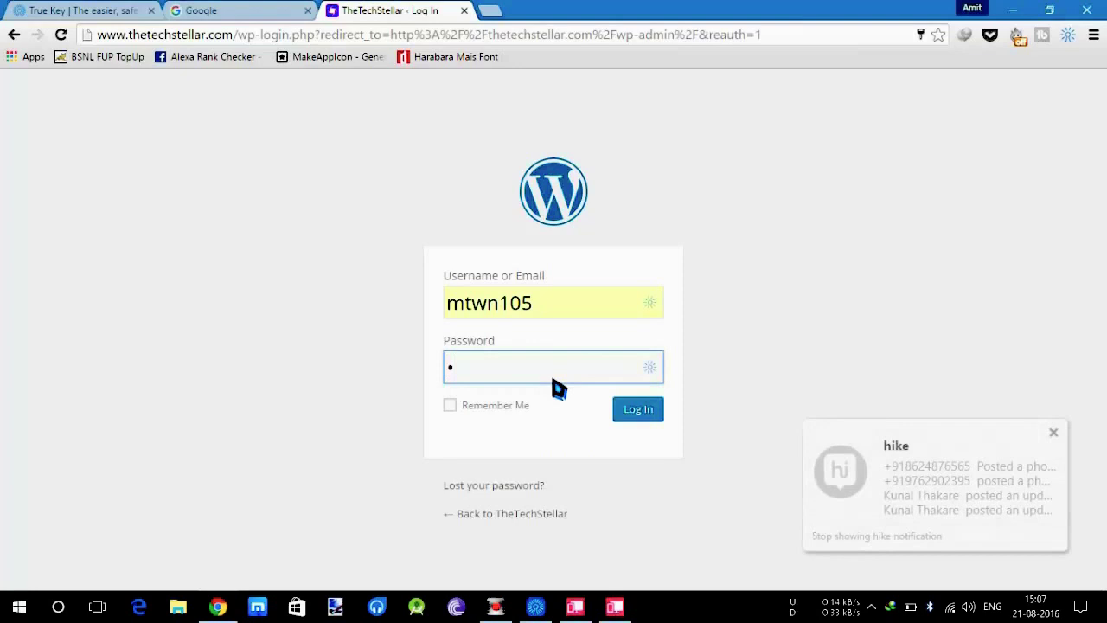
{"action": "type", "text": "******"}
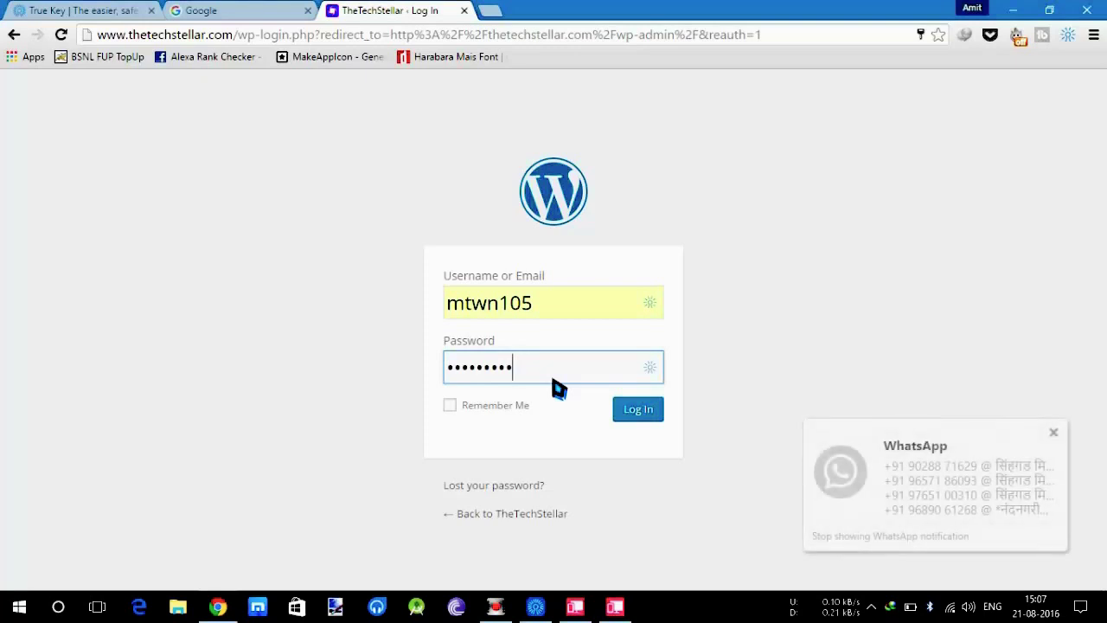
{"action": "key", "text": "ctrl+a"}
{"action": "key", "text": "BackSpace"}
{"action": "type", "text": "******"}
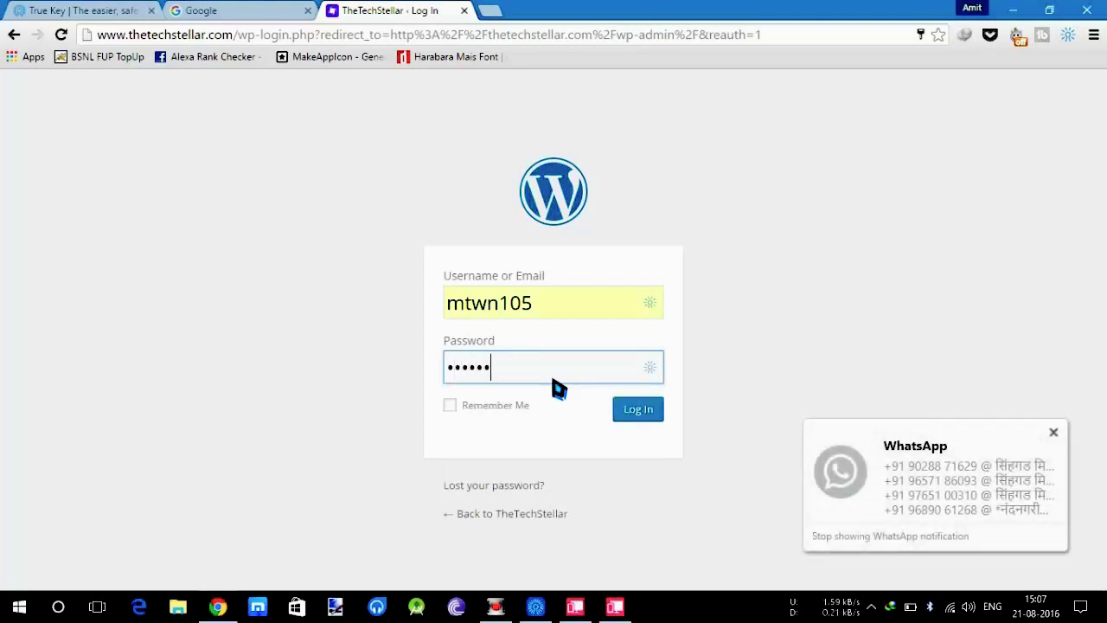
{"action": "key", "text": "BackSpace"}
{"action": "key", "text": "BackSpace"}
{"action": "key", "text": "BackSpace"}
{"action": "key", "text": "BackSpace"}
{"action": "key", "text": "BackSpace"}
{"action": "key", "text": "BackSpace"}
{"action": "type", "text": "********"}
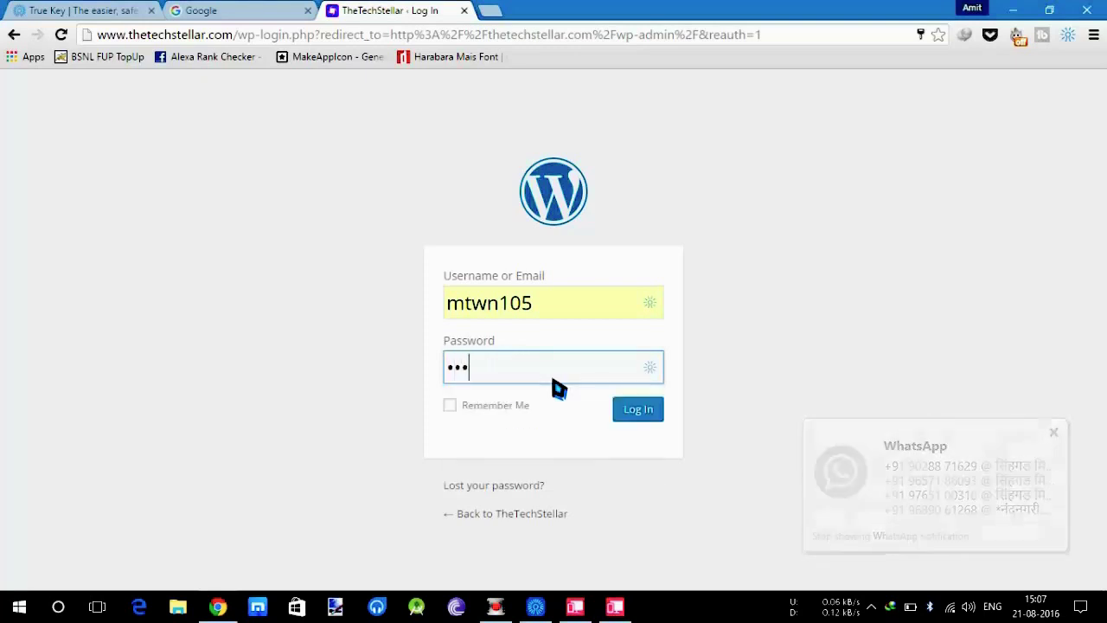
{"action": "type", "text": "**"}
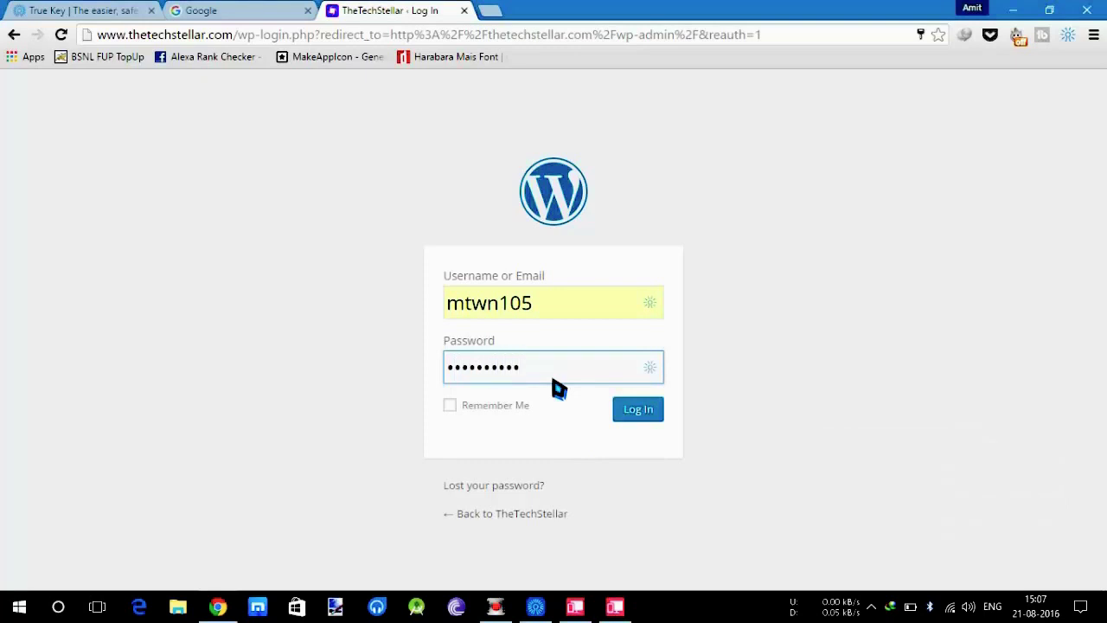
{"action": "key", "text": "Return"}
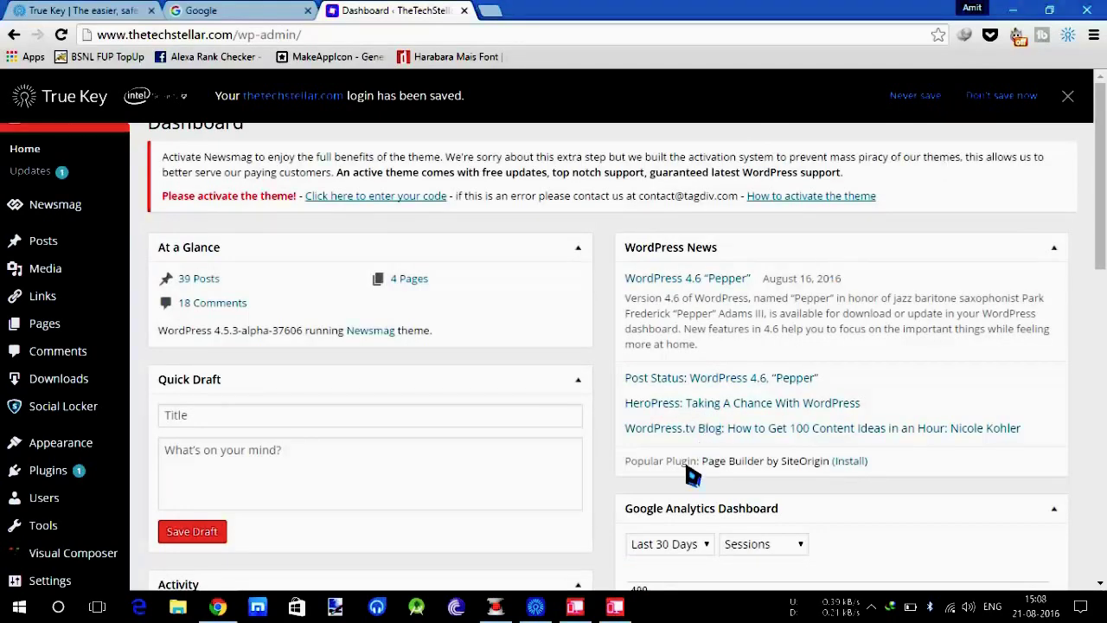
Confirm thetechstellar.com is listed in True Key's Logins, then minimize True Key and Chrome
{"action": "left_click", "coordinate": [541, 608]}
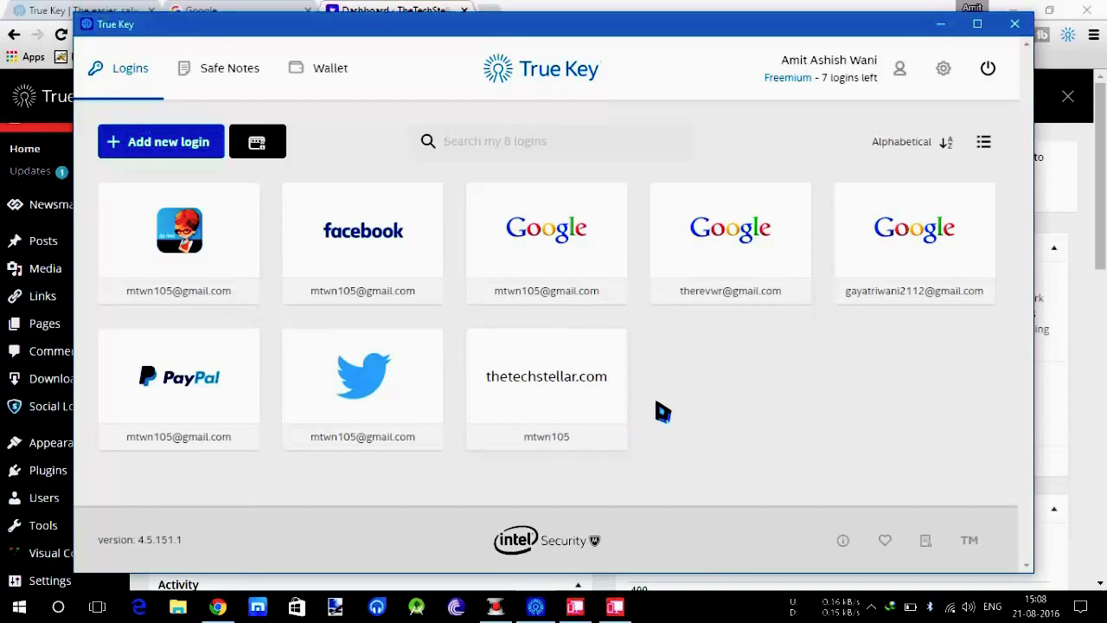
{"action": "left_click", "coordinate": [938, 26]}
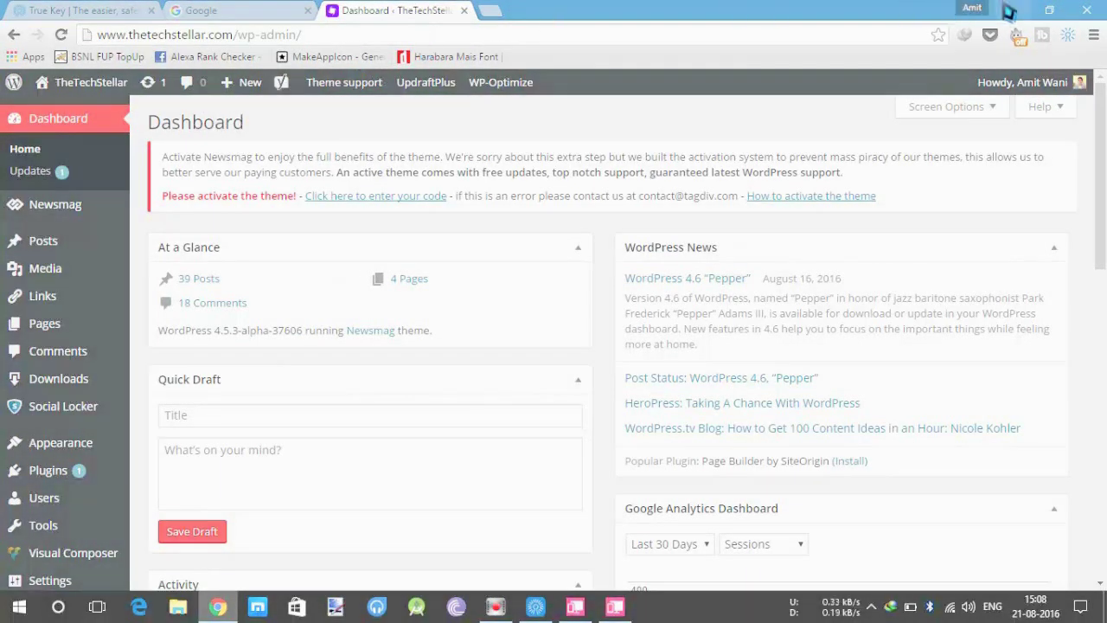
{"action": "left_click", "coordinate": [1013, 9]}
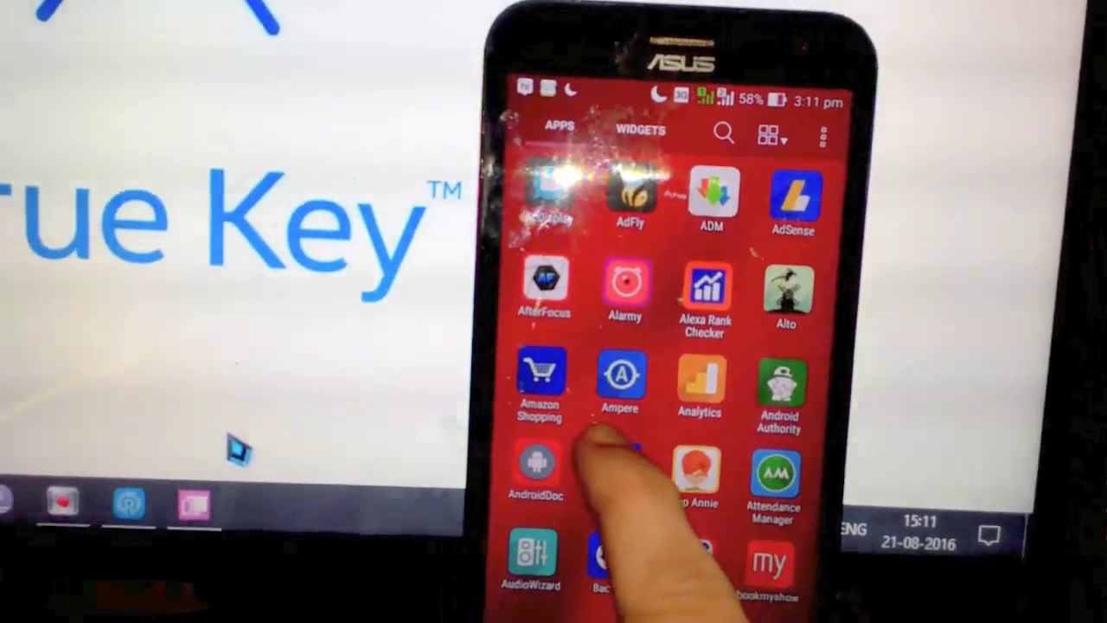
Scroll the Android app drawer and launch True Key to view the synced logins
{"action": "scroll", "coordinate": [657, 389], "scroll_direction": "down", "scroll_amount": 10}
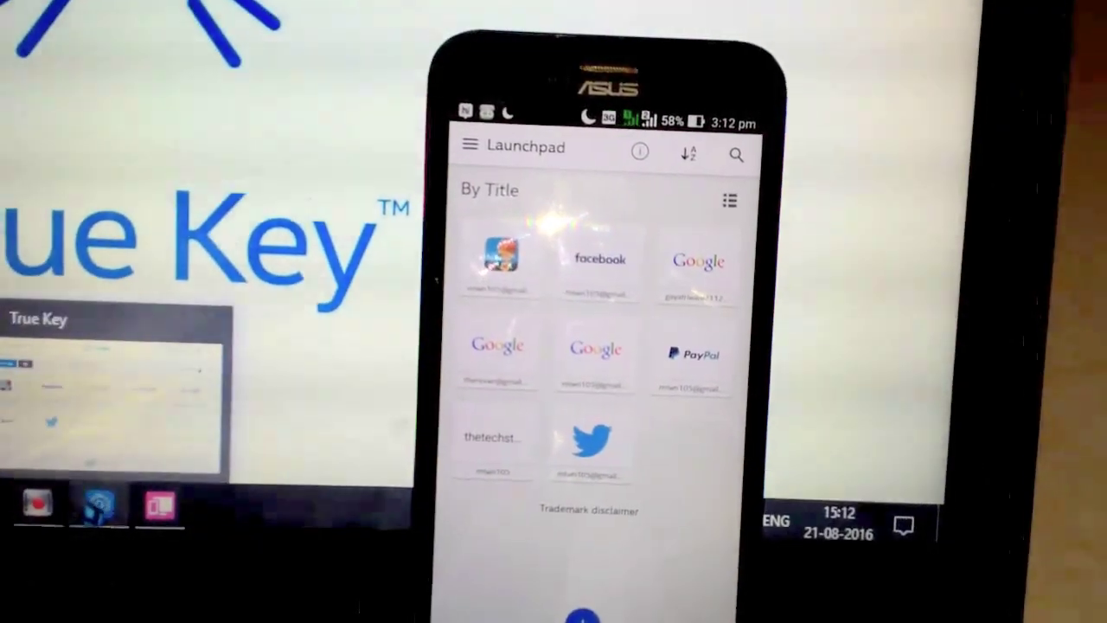
{"action": "left_click", "coordinate": [58, 493]}
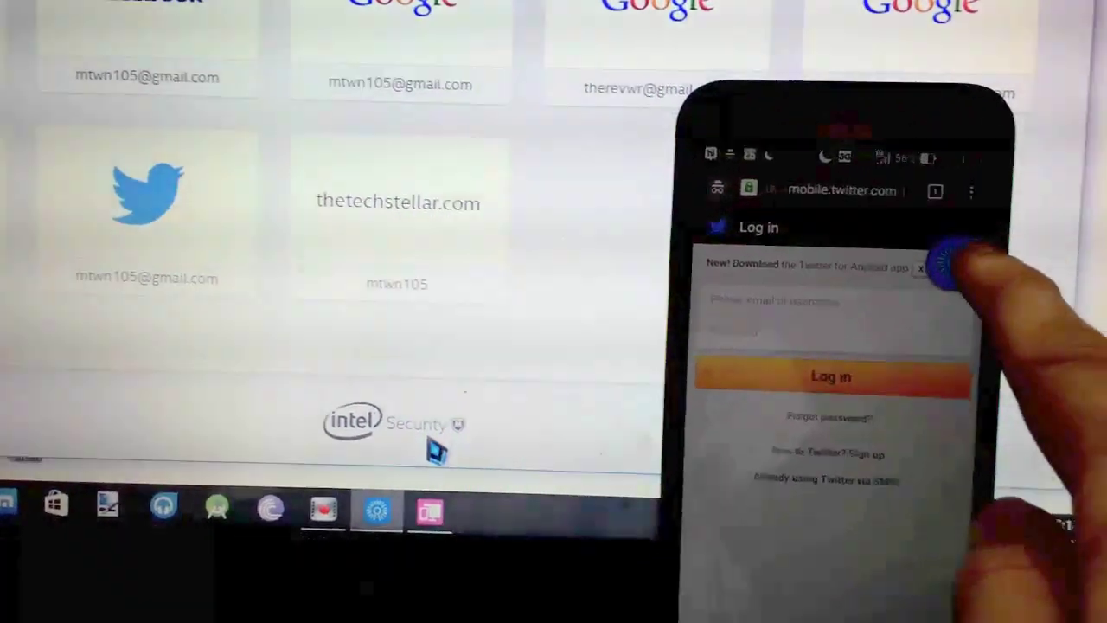
Use True Key's instant log-in to autofill the saved Twitter login on the mobile page
{"action": "left_click", "coordinate": [947, 263]}
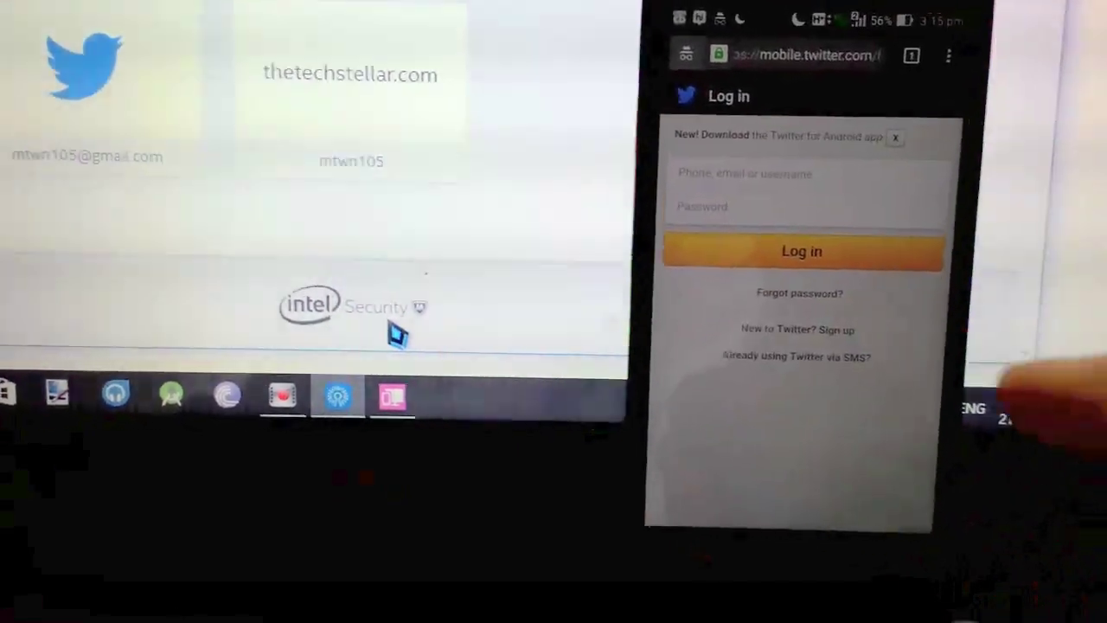
{"action": "left_click", "coordinate": [761, 173]}
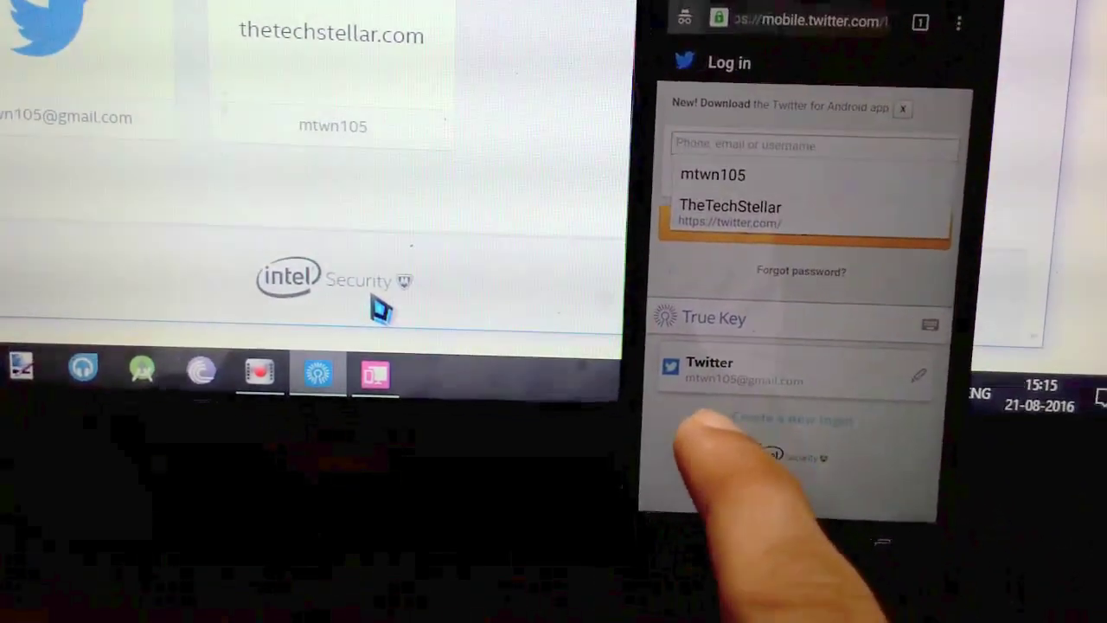
{"action": "left_click", "coordinate": [709, 368]}
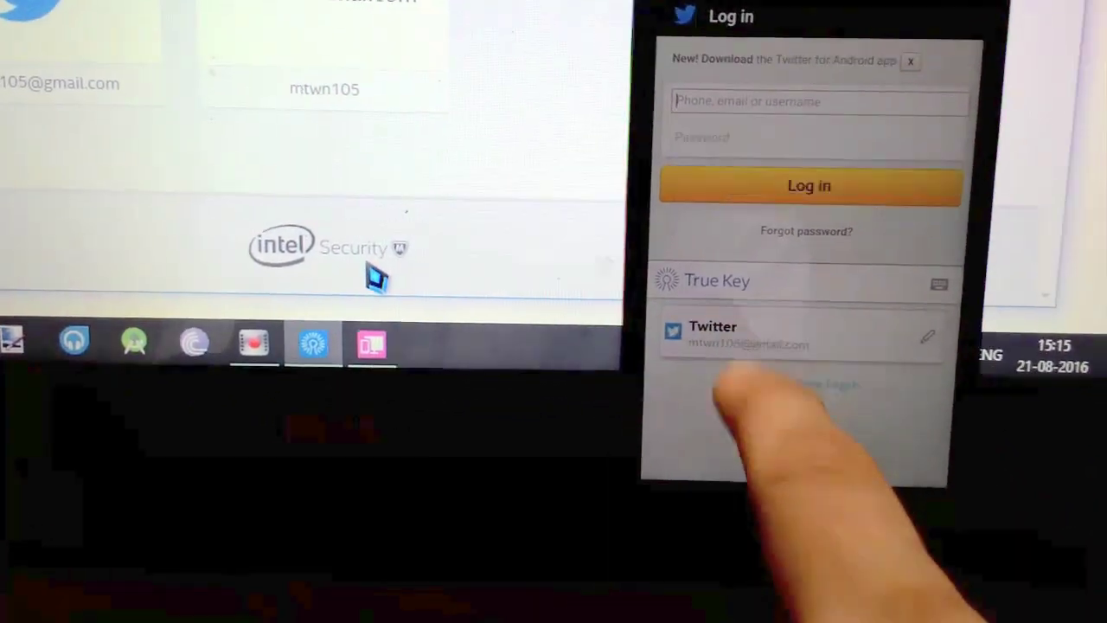